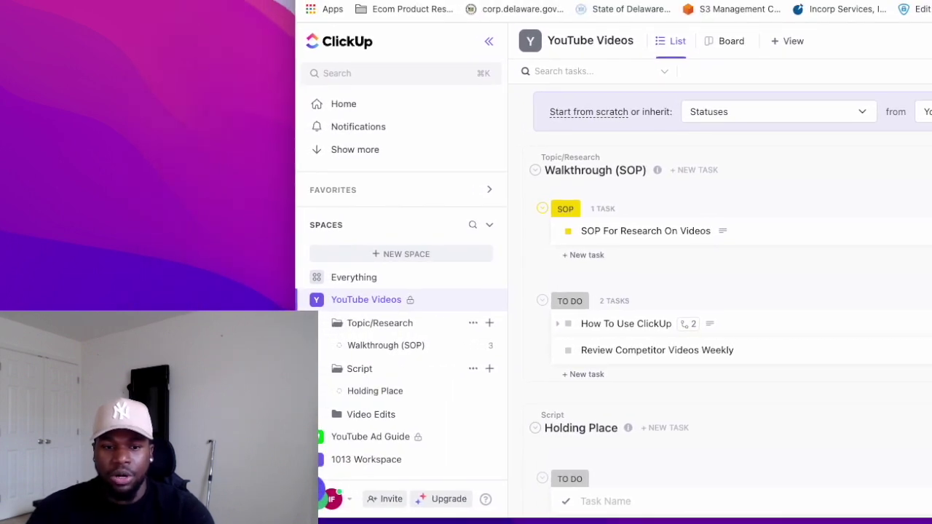
# - Open the Calendar integration page in the workspace settings
pyautogui.click(347, 501)
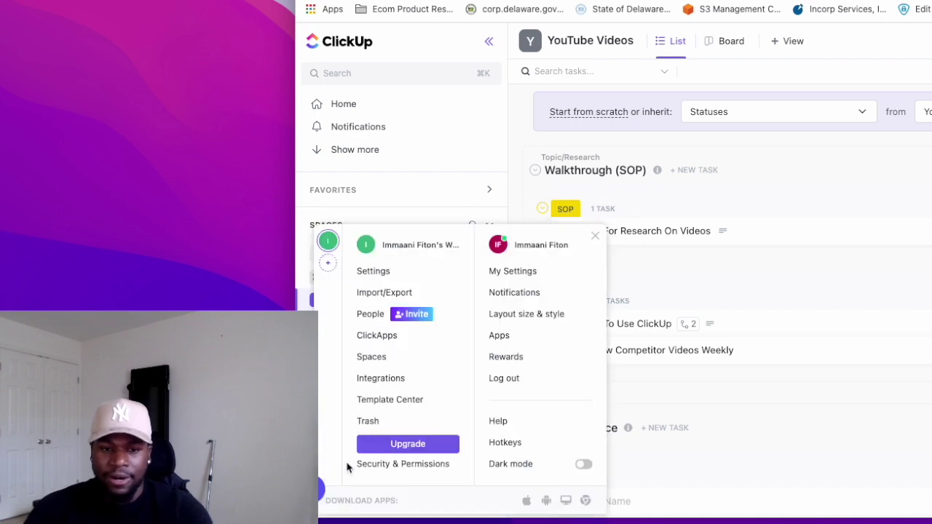
pyautogui.click(385, 275)
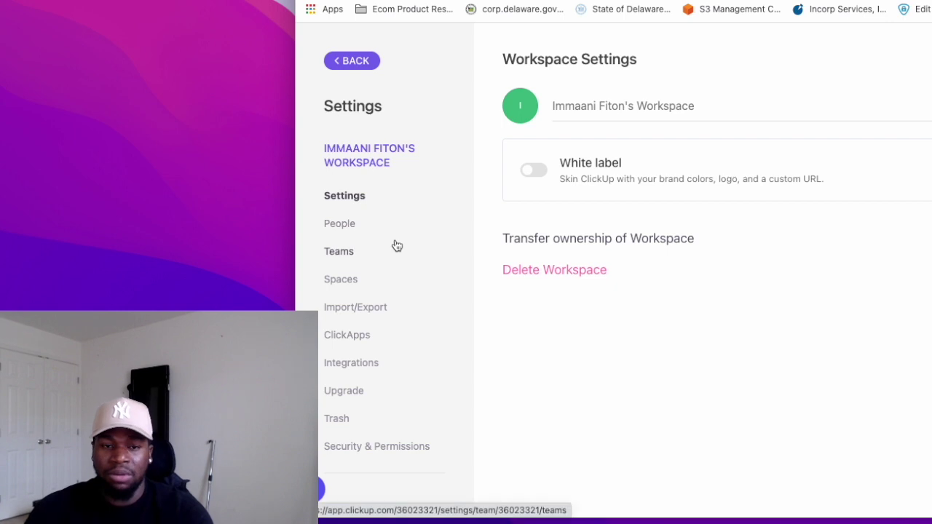
pyautogui.scroll(-5, 396, 245)
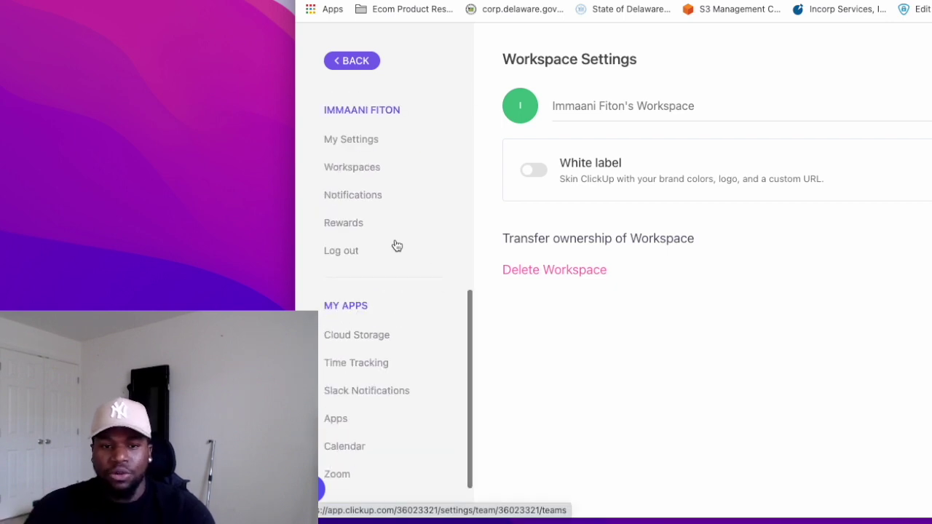
pyautogui.click(359, 448)
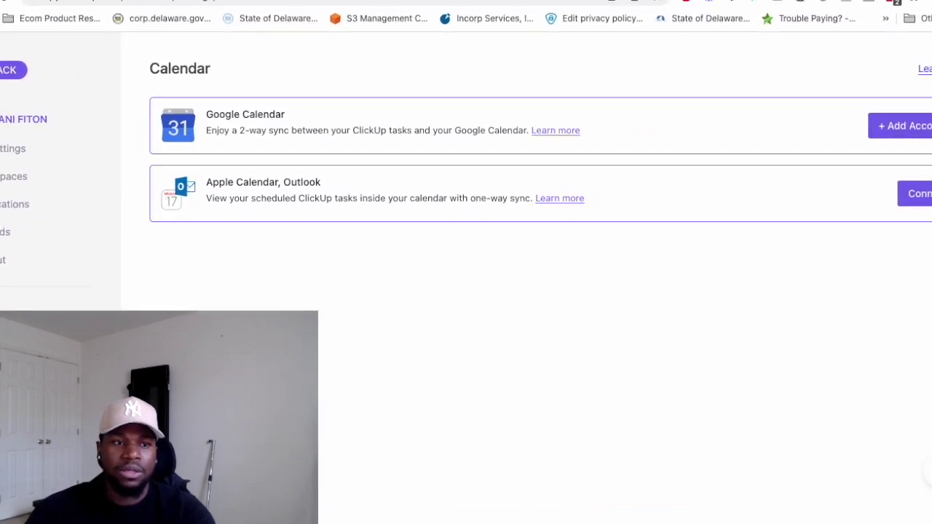
# - Add the Google Calendar account with the Sync events to ClickUp option and return to the YouTube Videos space
pyautogui.click(896, 126)
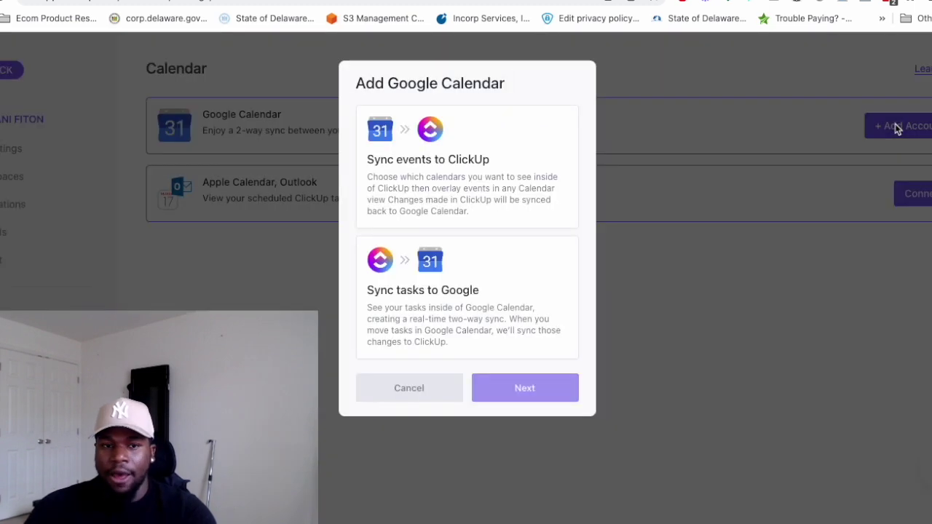
pyautogui.click(418, 393)
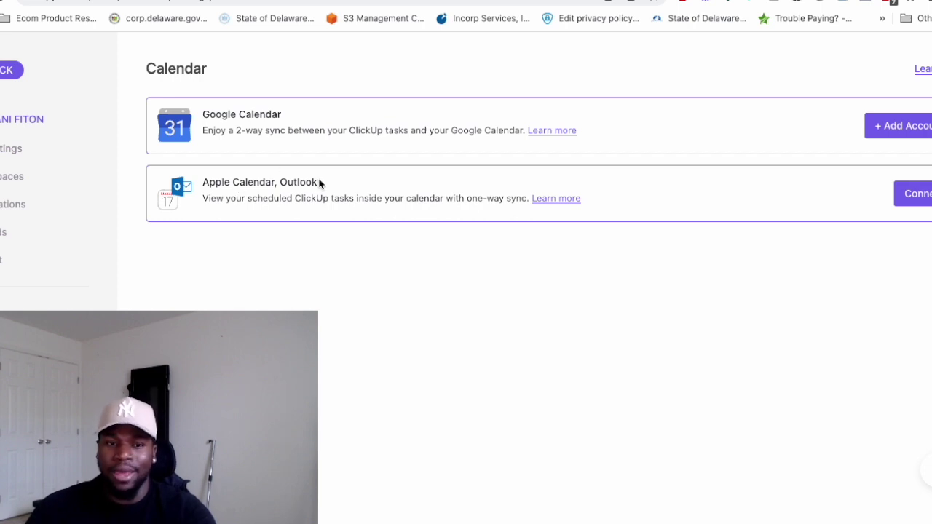
pyautogui.click(890, 127)
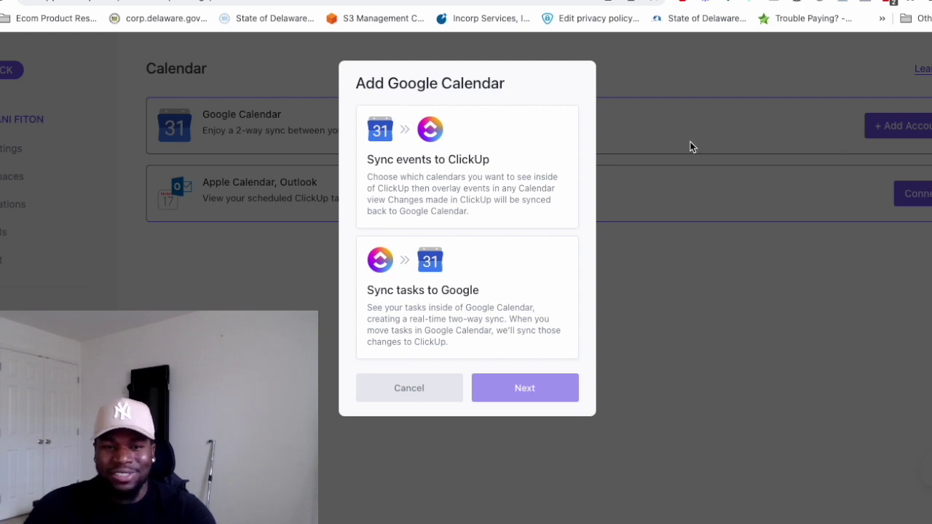
pyautogui.click(507, 159)
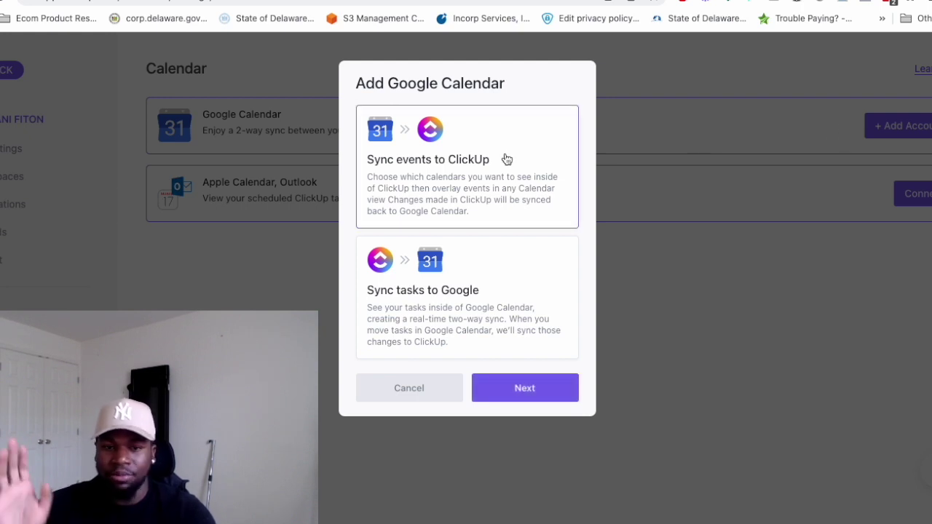
pyautogui.click(507, 393)
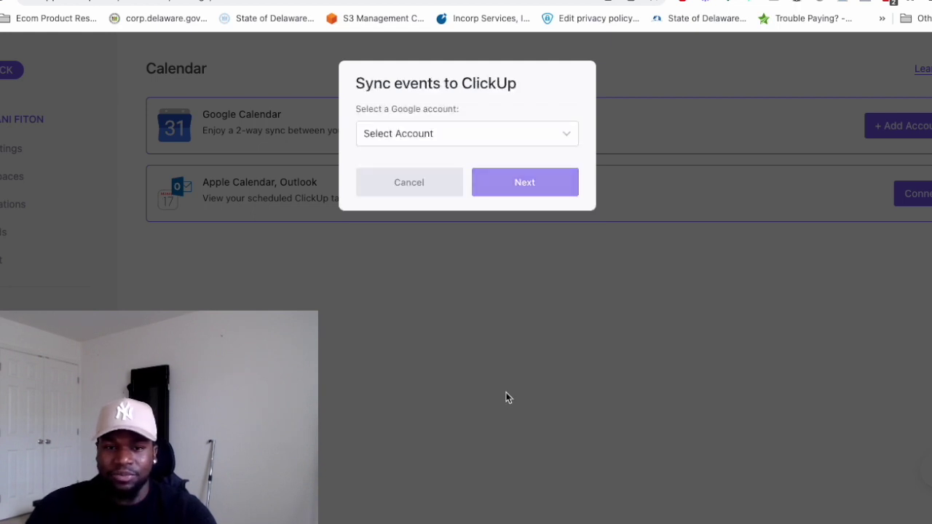
pyautogui.click(523, 134)
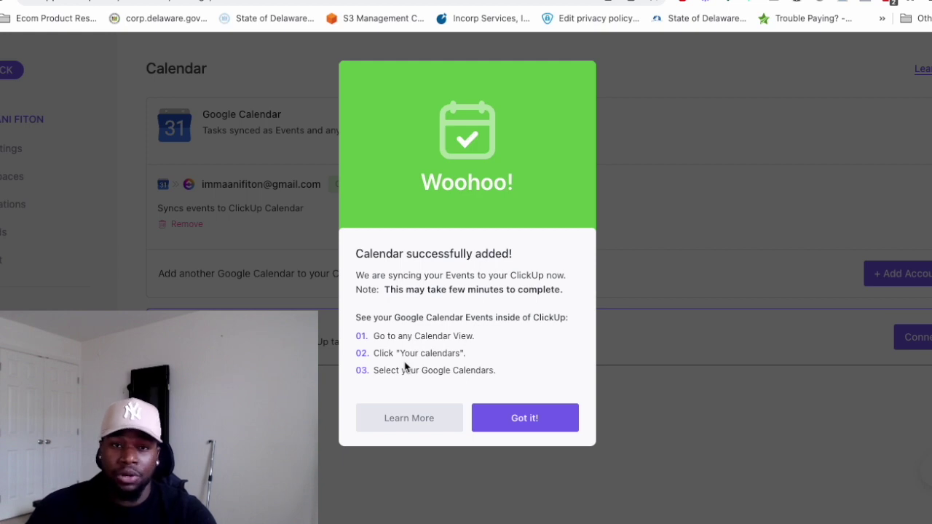
pyautogui.click(485, 414)
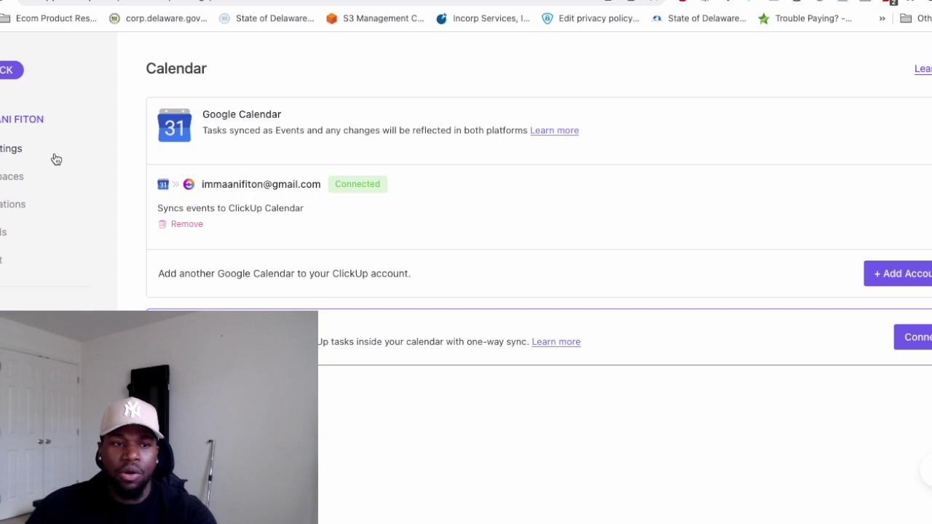
pyautogui.click(7, 70)
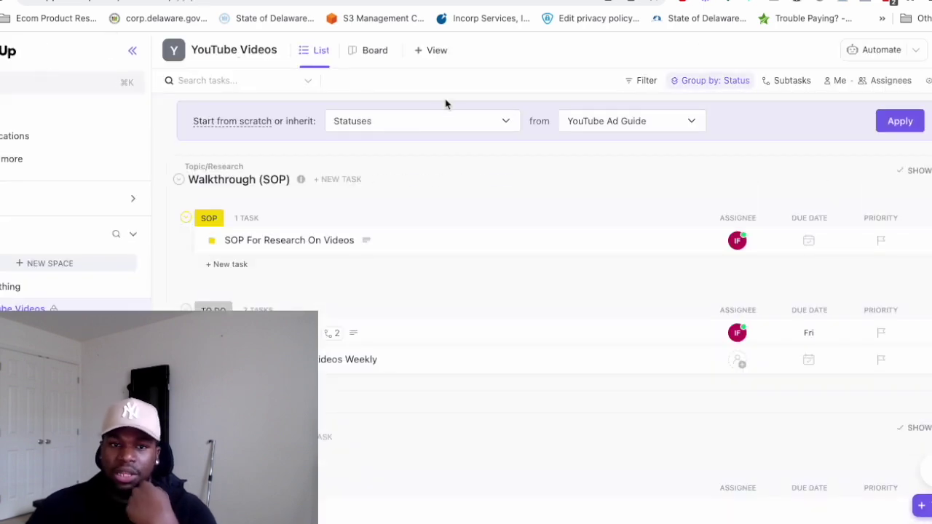
# - Add a Calendar view to the YouTube Videos space
pyautogui.click(433, 54)
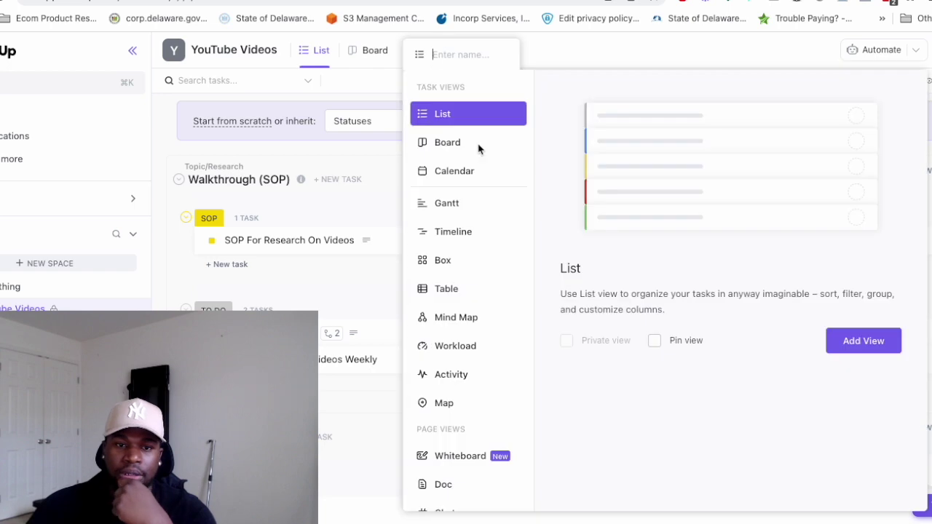
pyautogui.click(458, 180)
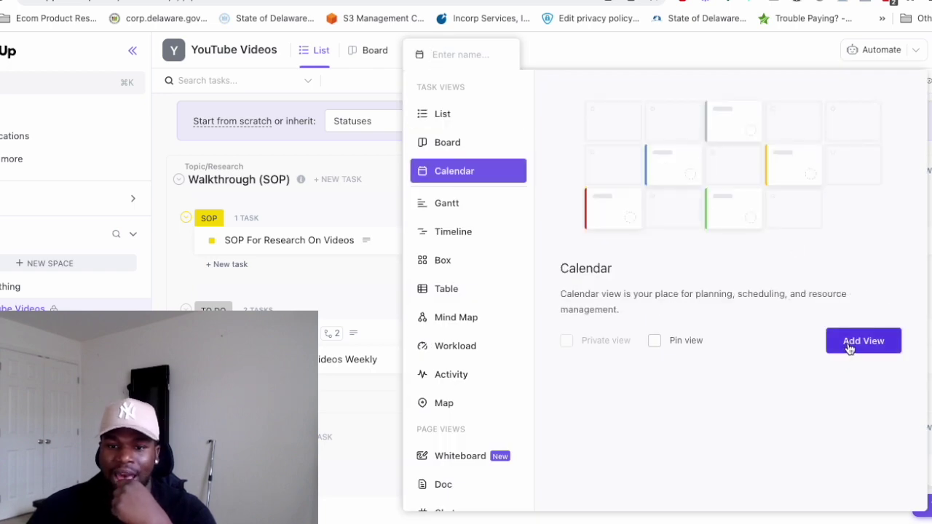
pyautogui.click(848, 347)
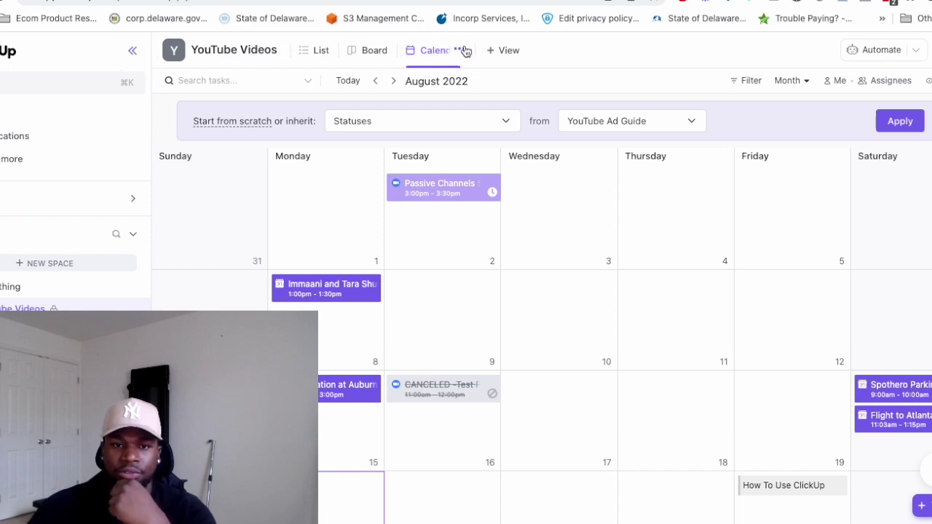
# - Delete the Calendar view from the YouTube Videos space
pyautogui.click(465, 51)
pyautogui.click(444, 233)
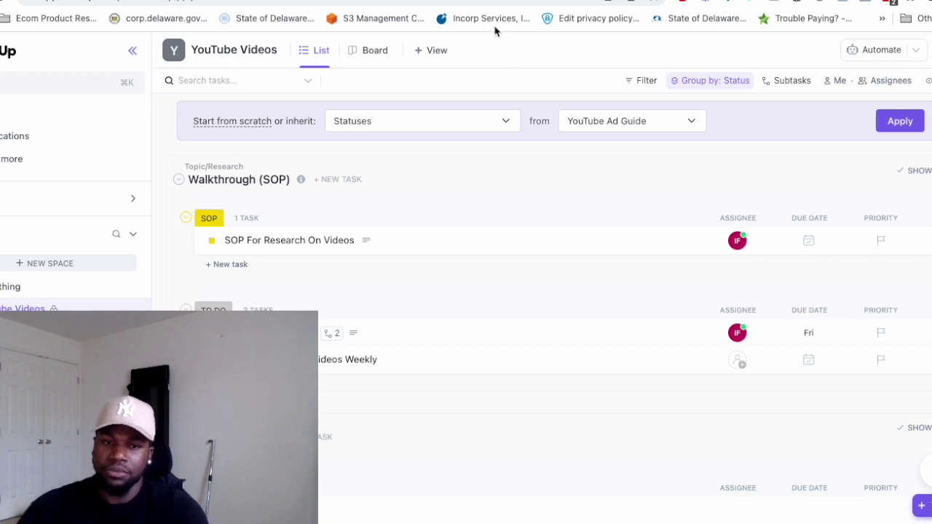
# - Open the recurring due date settings of the task Review Competitor Videos Weekly
pyautogui.moveTo(444, 192)
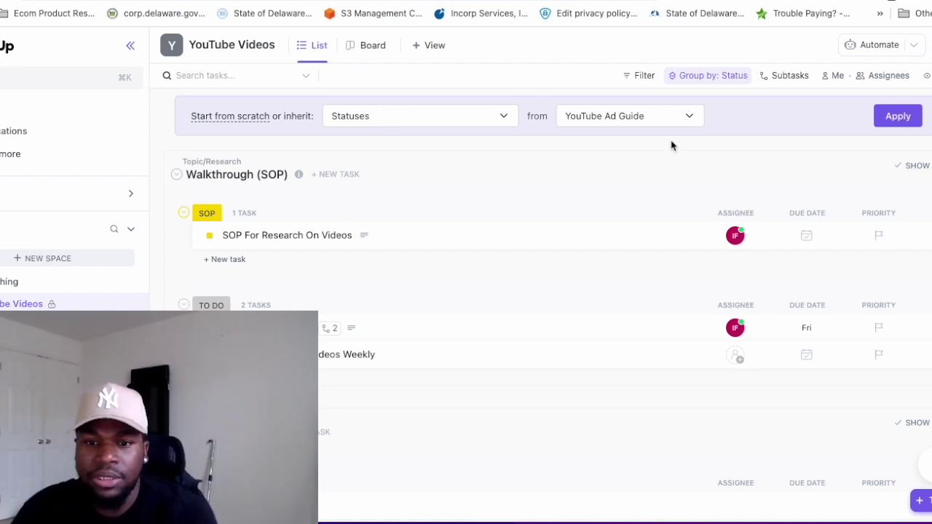
pyautogui.scroll(-2, 630, 241)
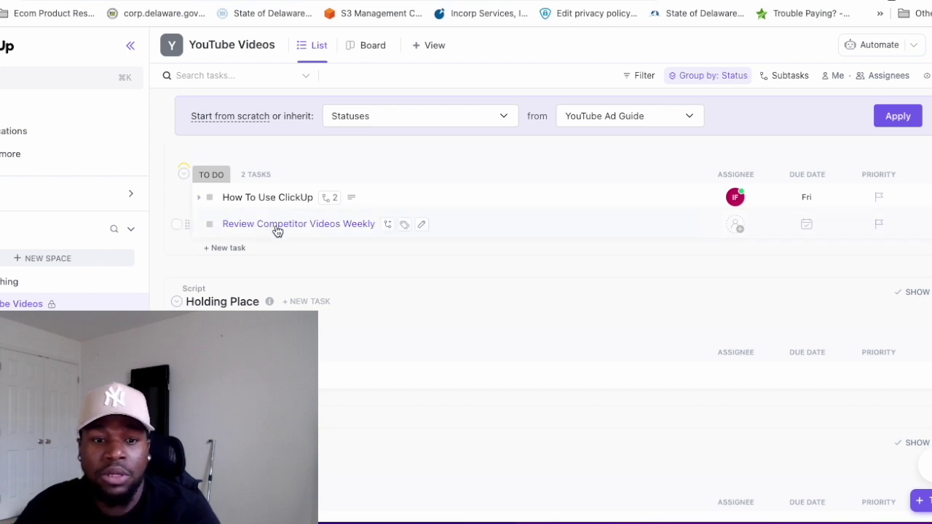
pyautogui.click(324, 224)
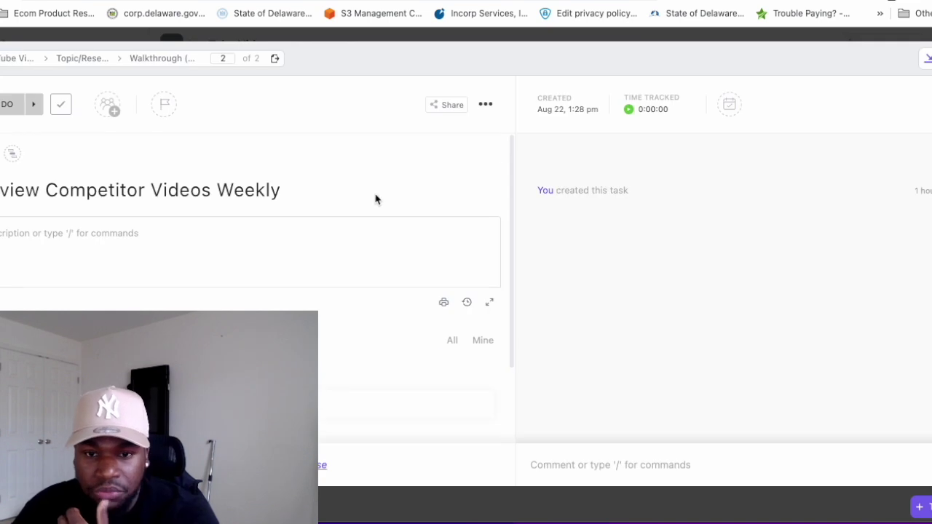
pyautogui.click(729, 111)
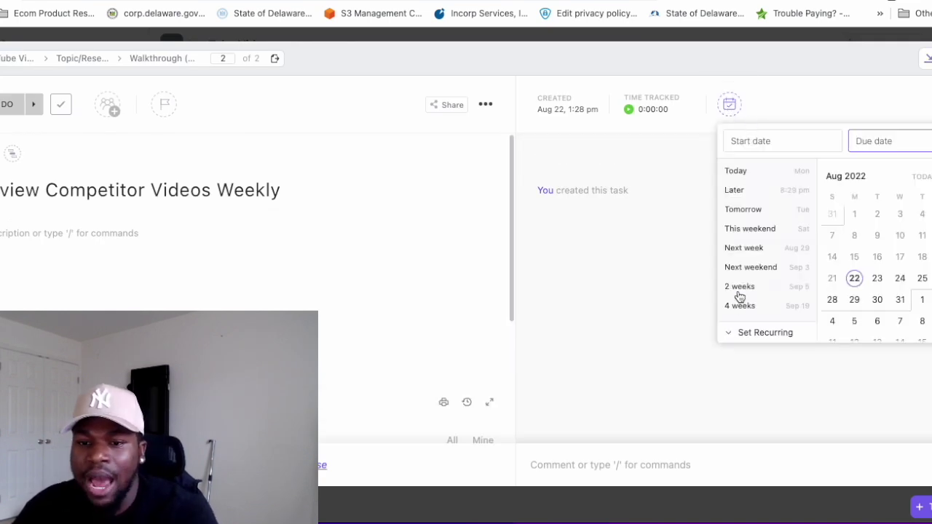
pyautogui.click(748, 334)
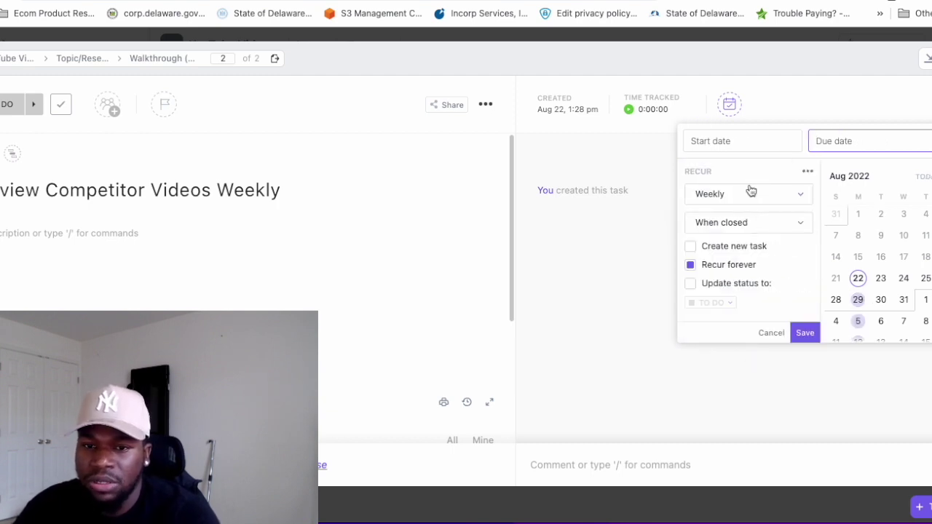
# - Set the task's recurrence frequency to Weekly, check the trigger options and leave the trigger at When closed
pyautogui.click(736, 227)
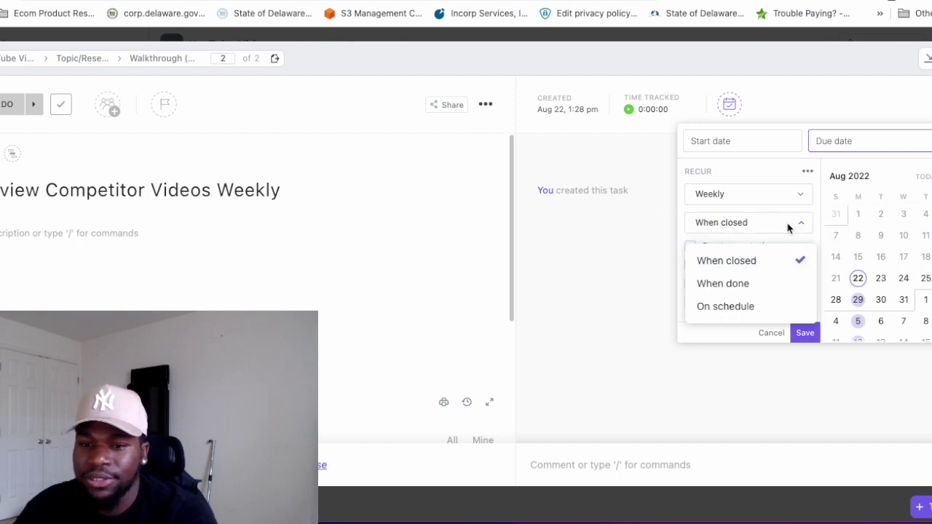
pyautogui.click(775, 201)
pyautogui.click(765, 193)
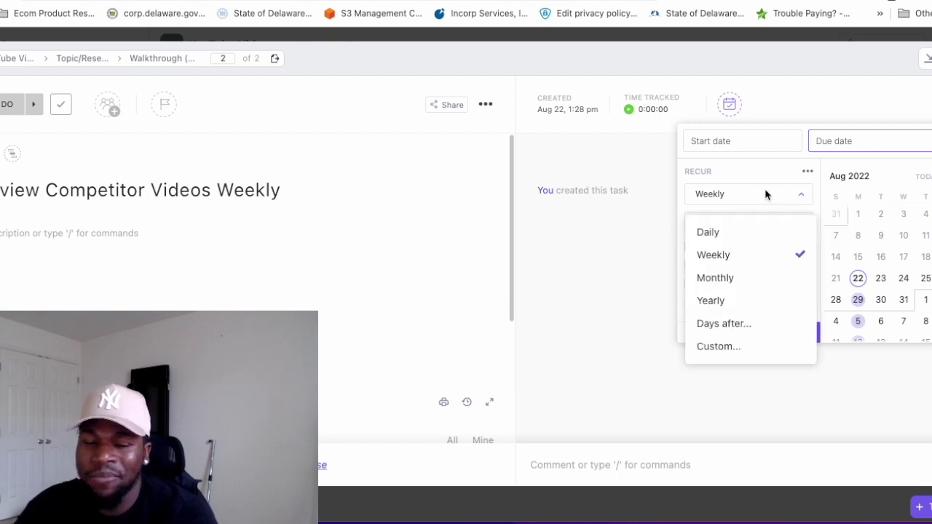
pyautogui.click(728, 254)
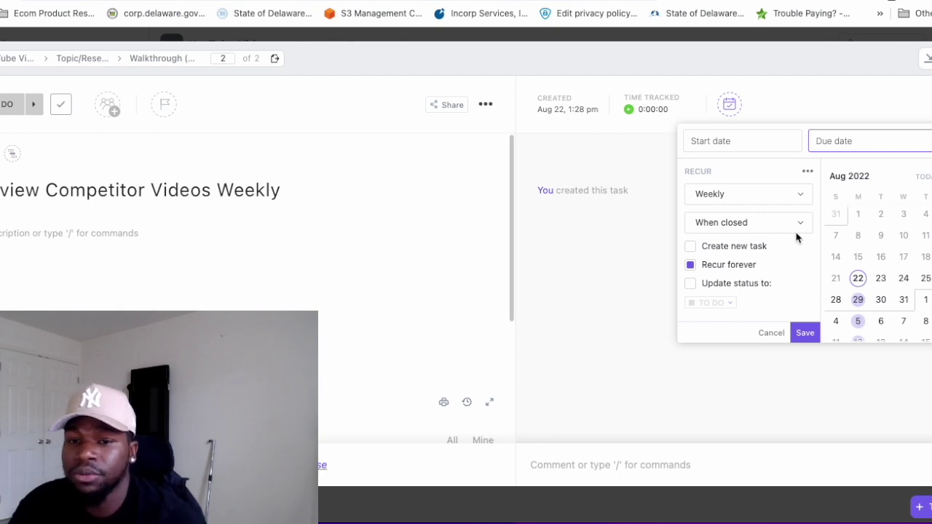
pyautogui.click(717, 223)
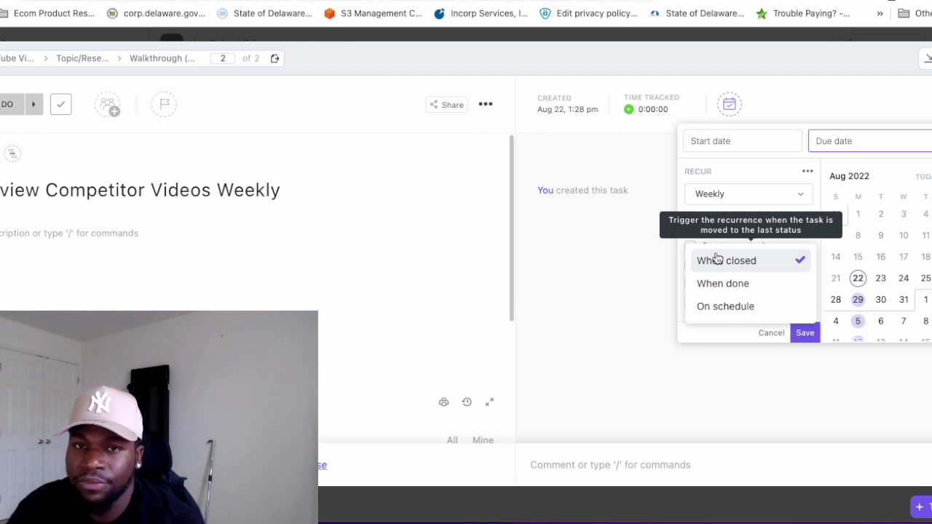
pyautogui.click(764, 169)
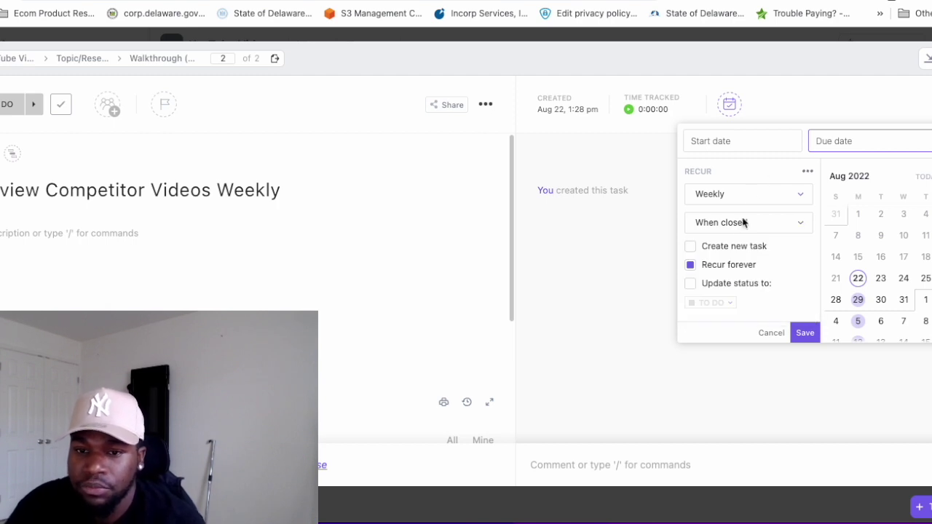
pyautogui.click(690, 284)
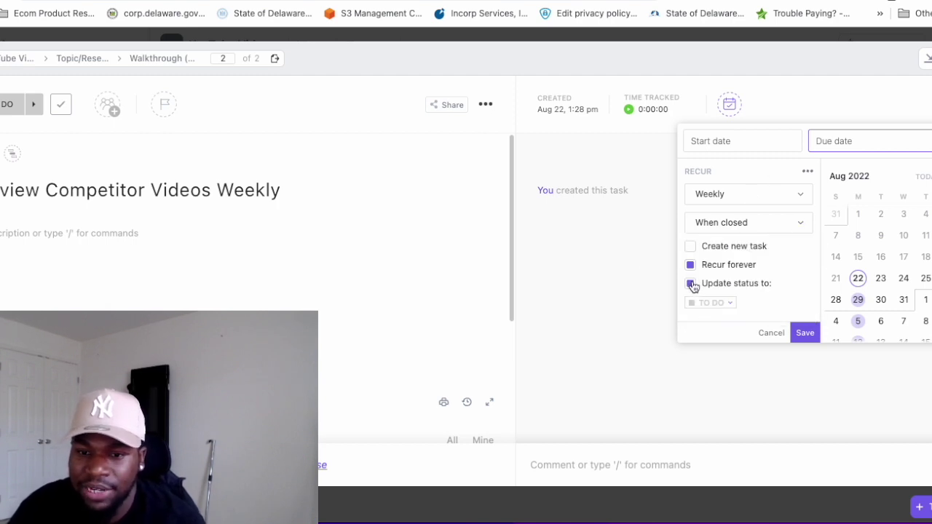
pyautogui.click(702, 303)
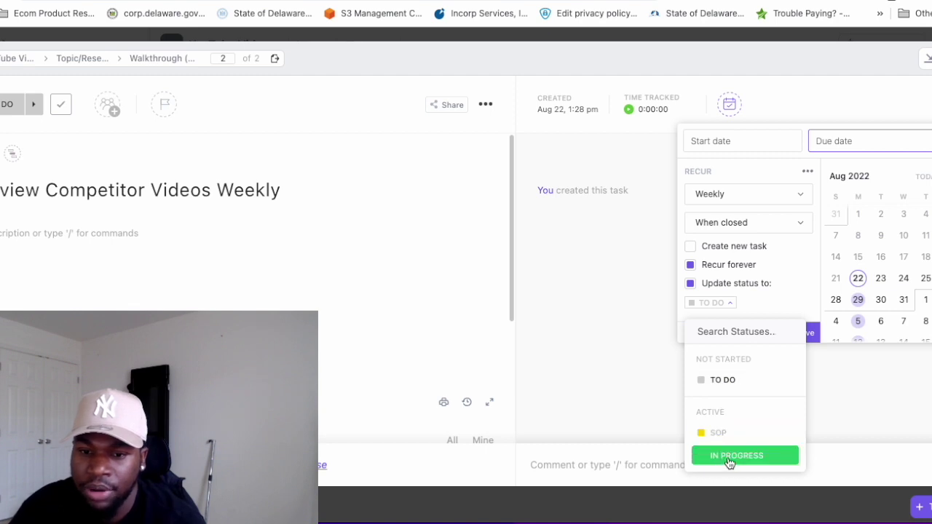
pyautogui.click(690, 284)
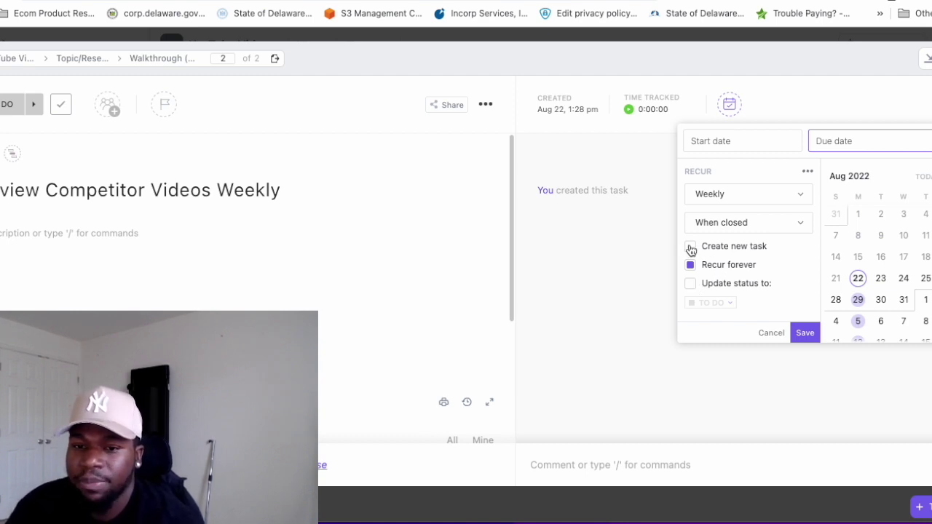
# - Make the recurrence create a new task, excluding Comments and Comment Attachments, and save these inclusion options
pyautogui.click(690, 247)
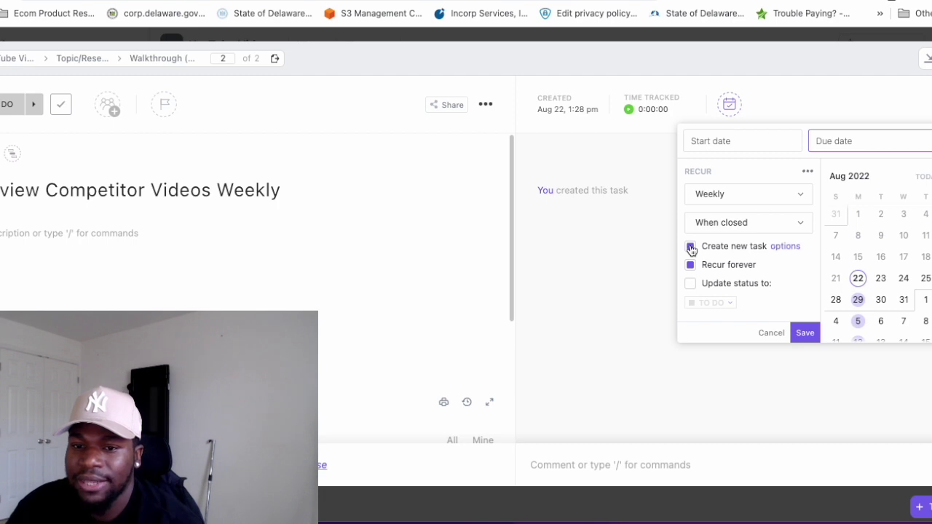
pyautogui.click(794, 248)
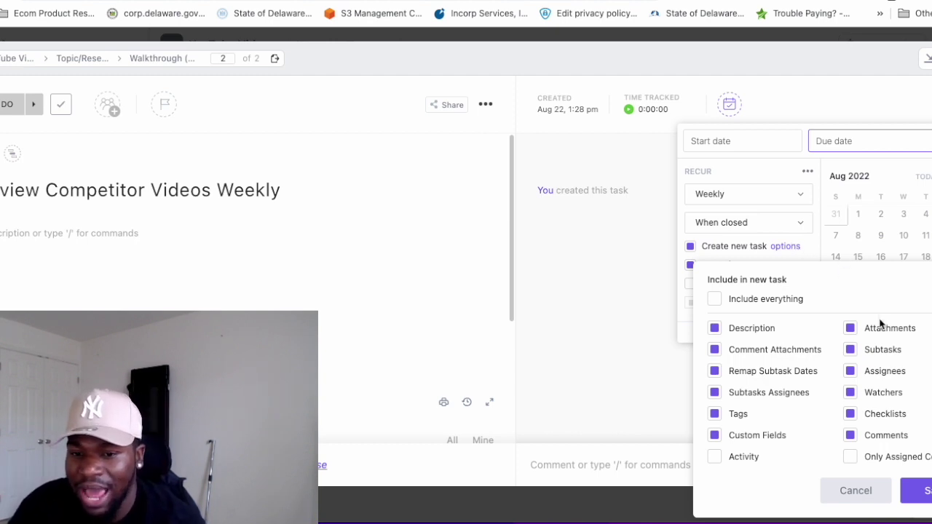
pyautogui.click(851, 435)
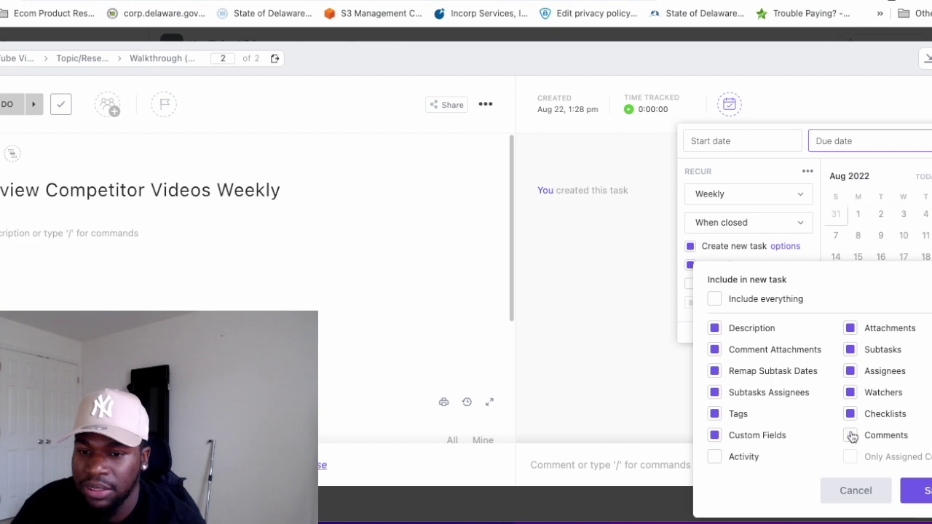
pyautogui.click(716, 350)
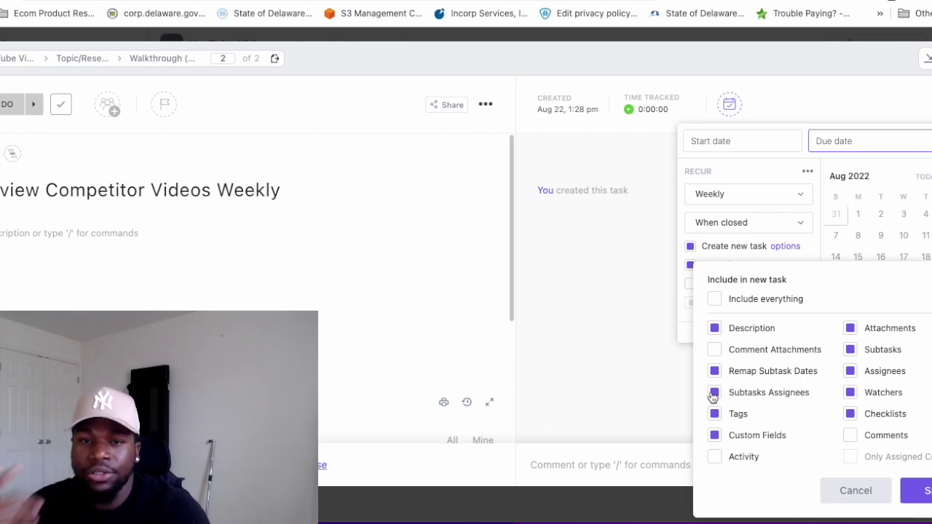
pyautogui.click(917, 495)
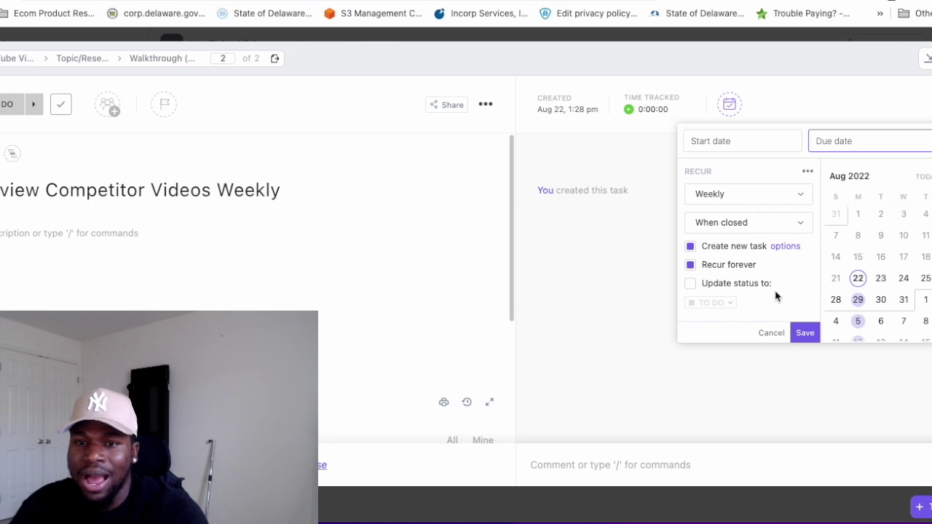
pyautogui.moveTo(717, 288)
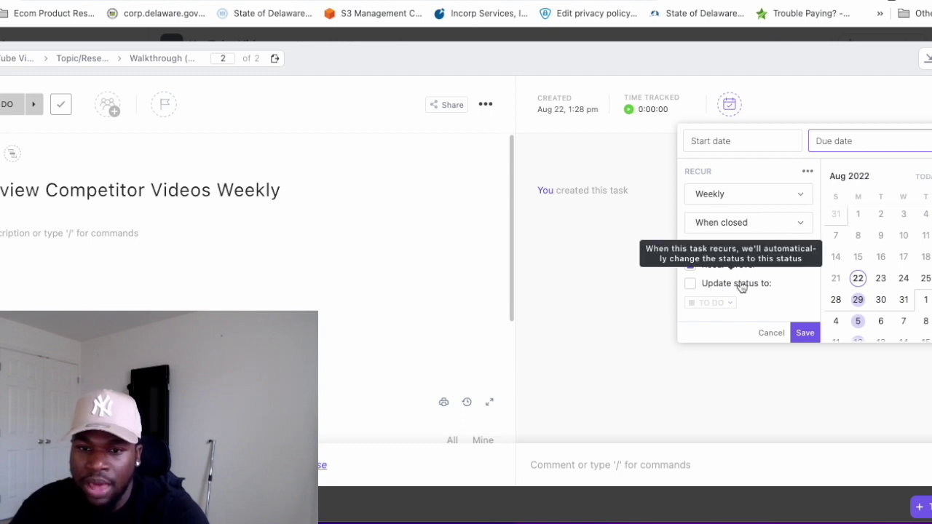
# - Check the statuses offered by the recurrence's Update status to option, leave it off and close the recurrence settings and task
pyautogui.click(691, 284)
pyautogui.click(698, 303)
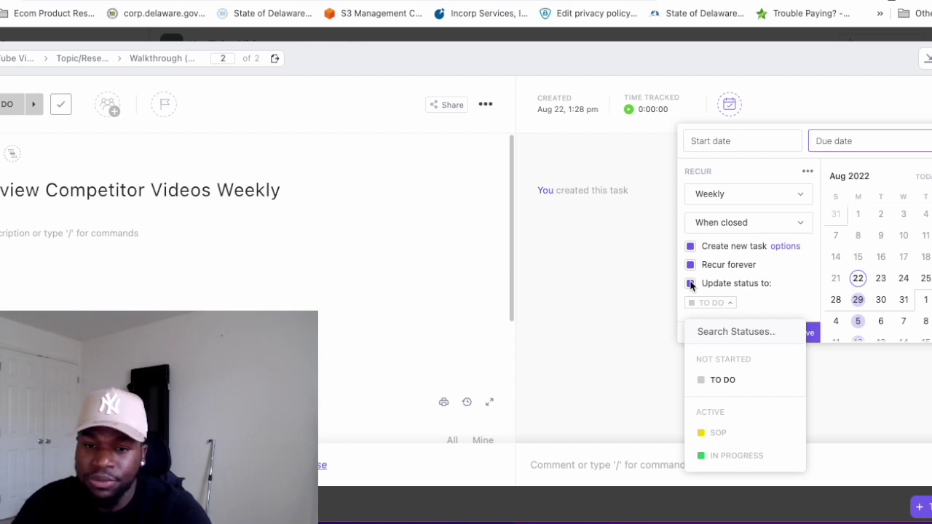
pyautogui.click(691, 286)
pyautogui.click(691, 284)
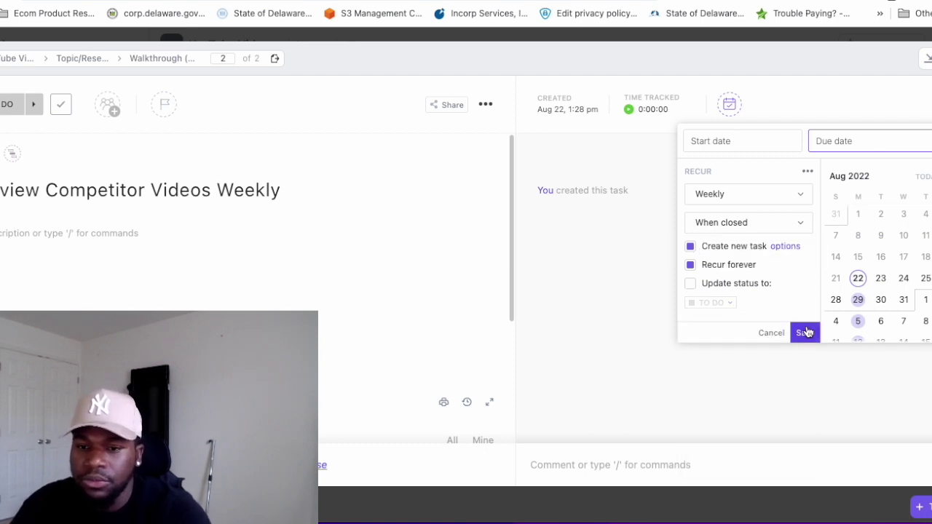
pyautogui.click(670, 353)
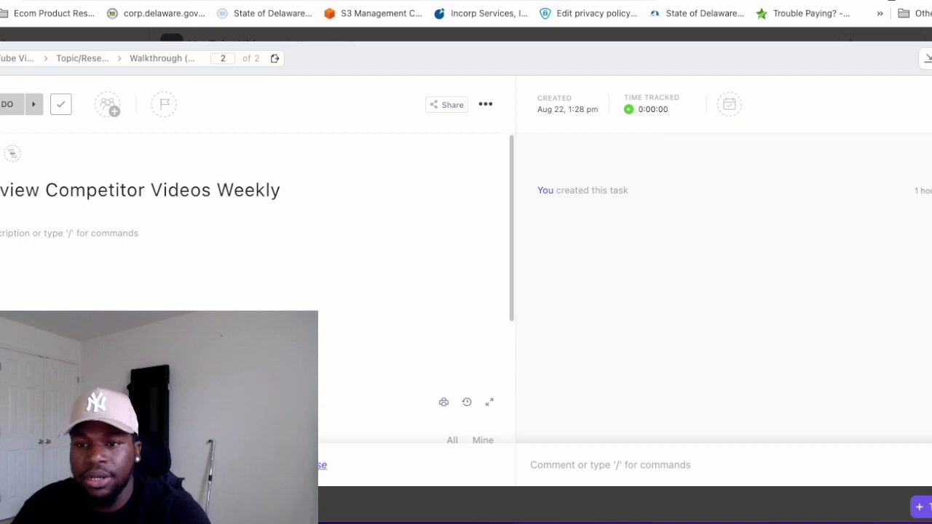
pyautogui.click(926, 59)
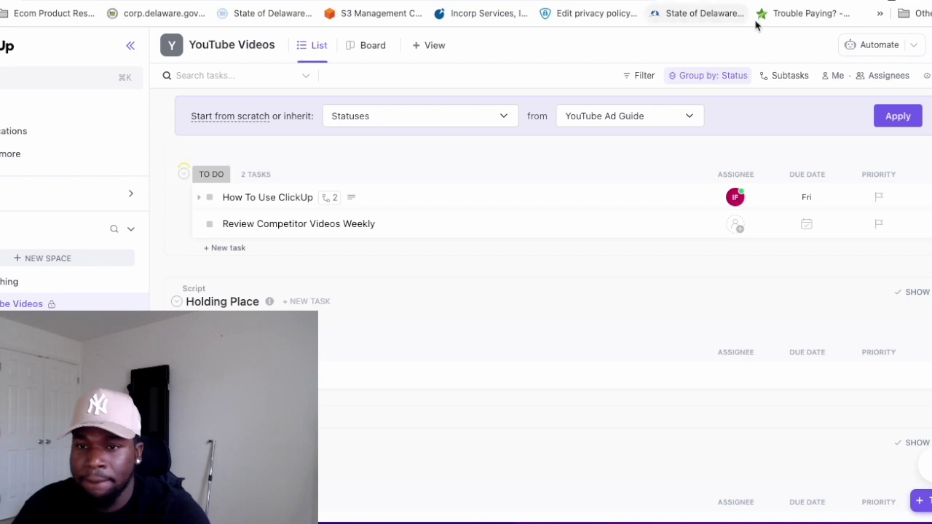
pyautogui.click(913, 45)
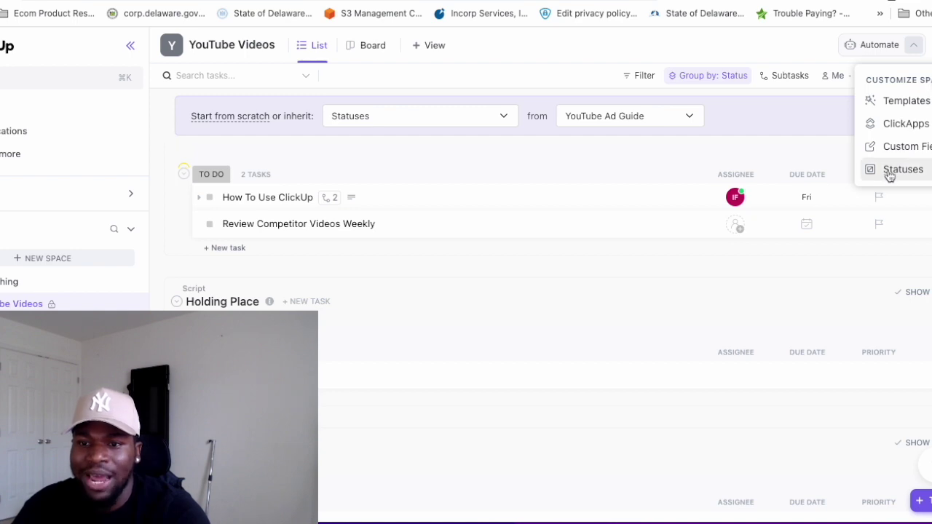
pyautogui.click(773, 55)
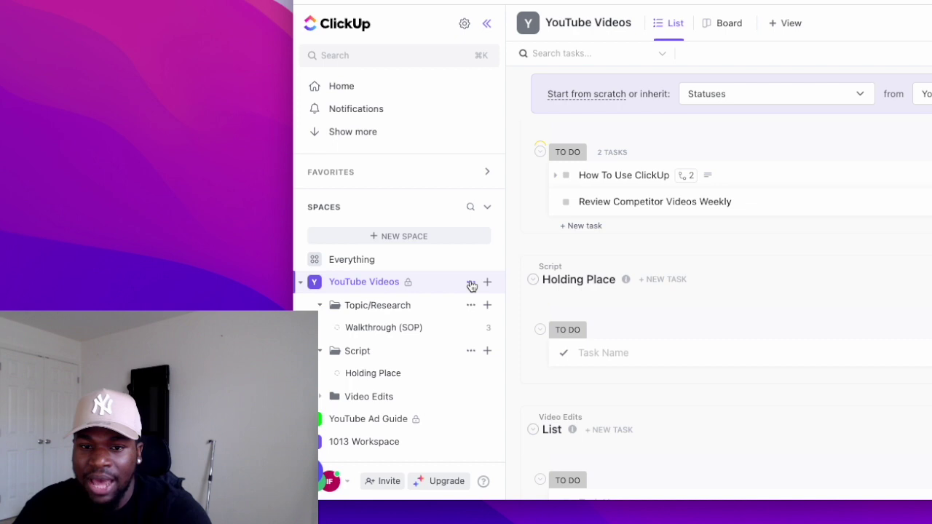
# - Open the Walkthrough (SOP) list in the Topic/Research folder and start adding an automation to it
pyautogui.click(397, 306)
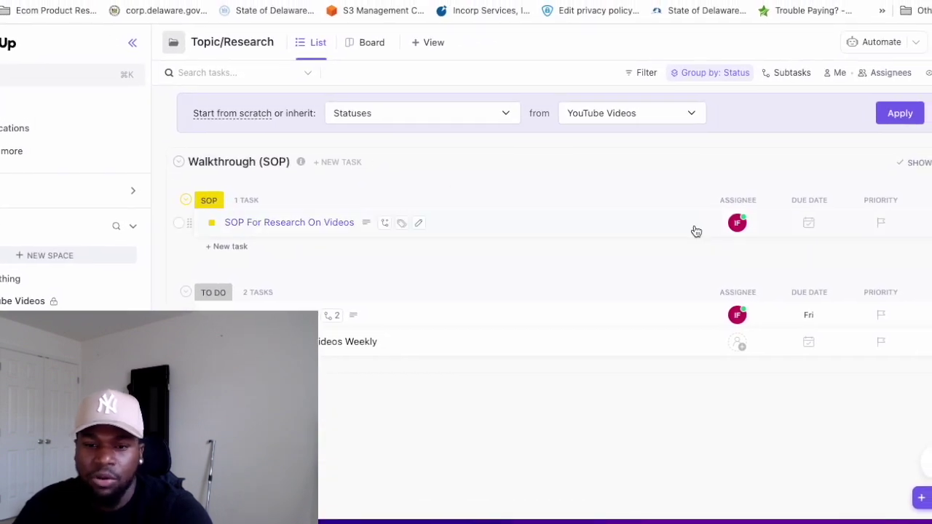
pyautogui.click(925, 342)
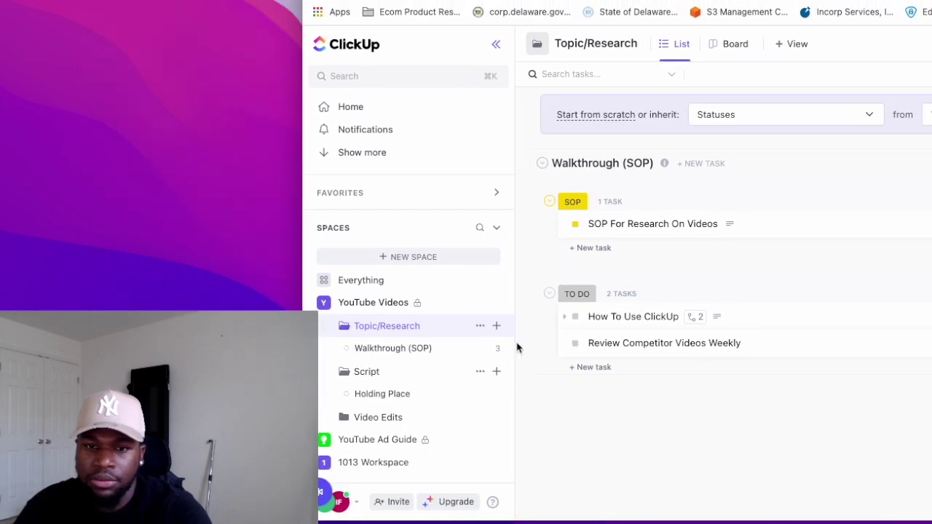
pyautogui.click(420, 349)
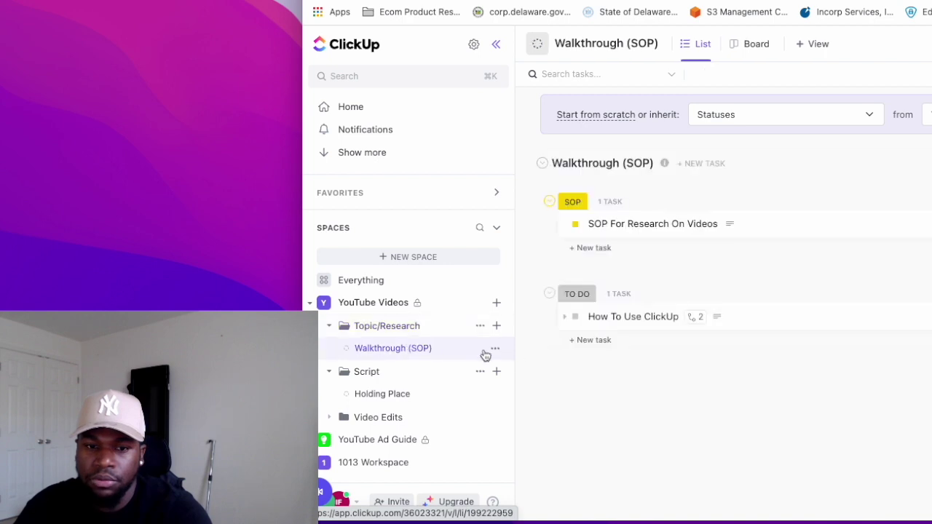
pyautogui.click(495, 349)
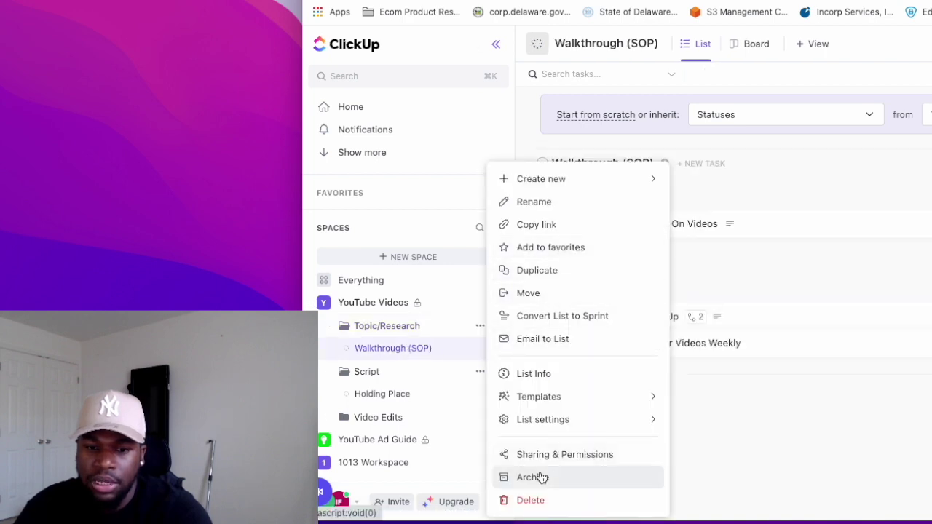
pyautogui.moveTo(648, 421)
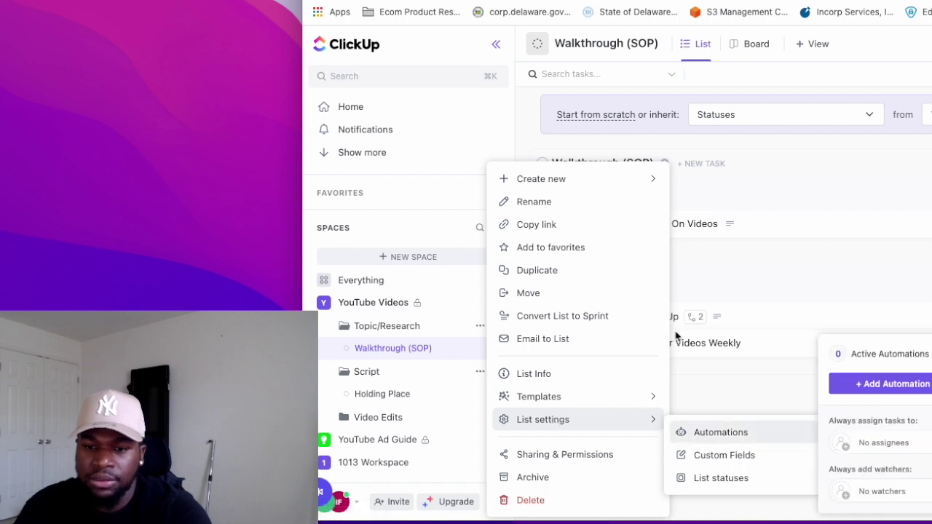
pyautogui.click(861, 383)
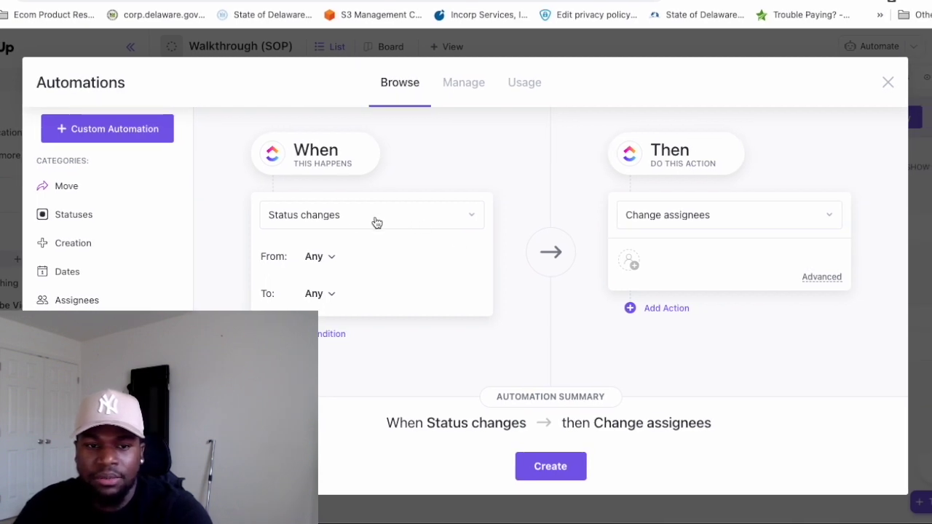
# - Set the automation's Status changes trigger to fire when a task's status changes to COMPLETE
pyautogui.click(323, 295)
pyautogui.click(358, 388)
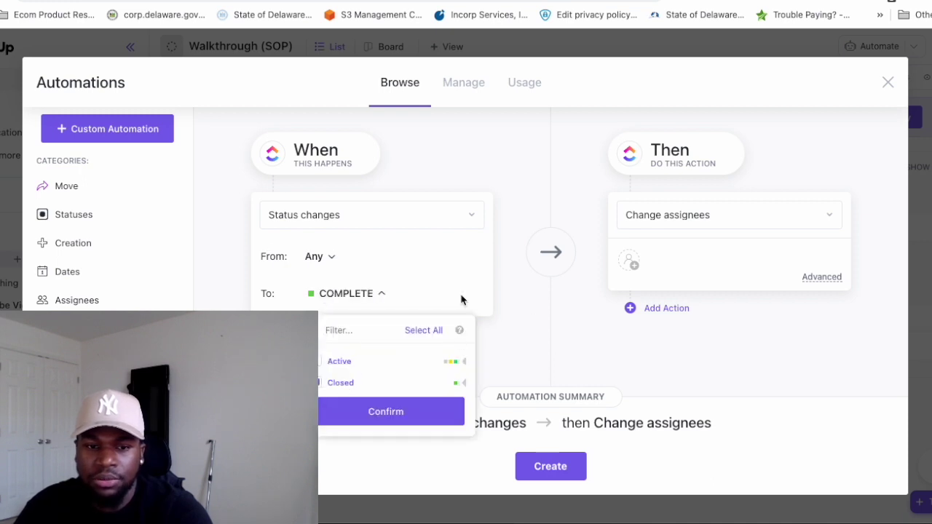
pyautogui.click(542, 242)
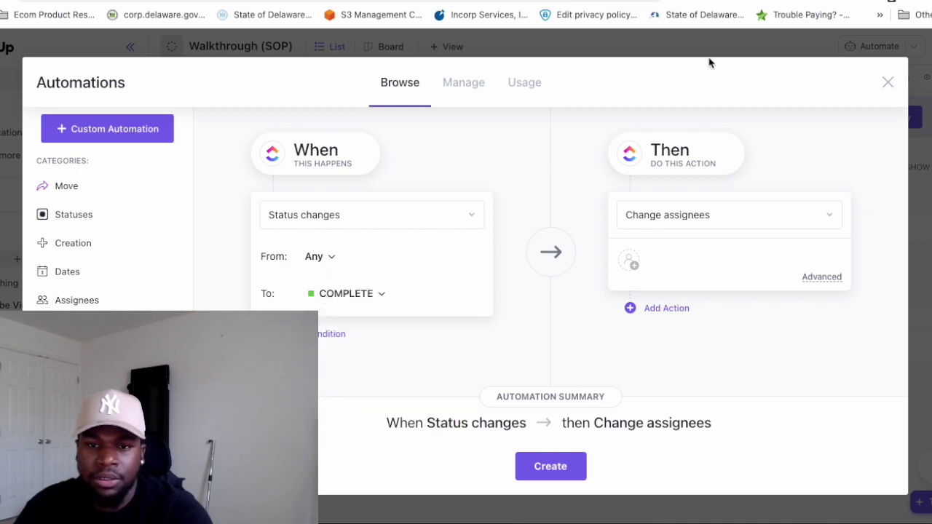
# - Set the automation's action to Move to List with the Script folder's Holding Place, and close the automation without creating it
pyautogui.click(701, 213)
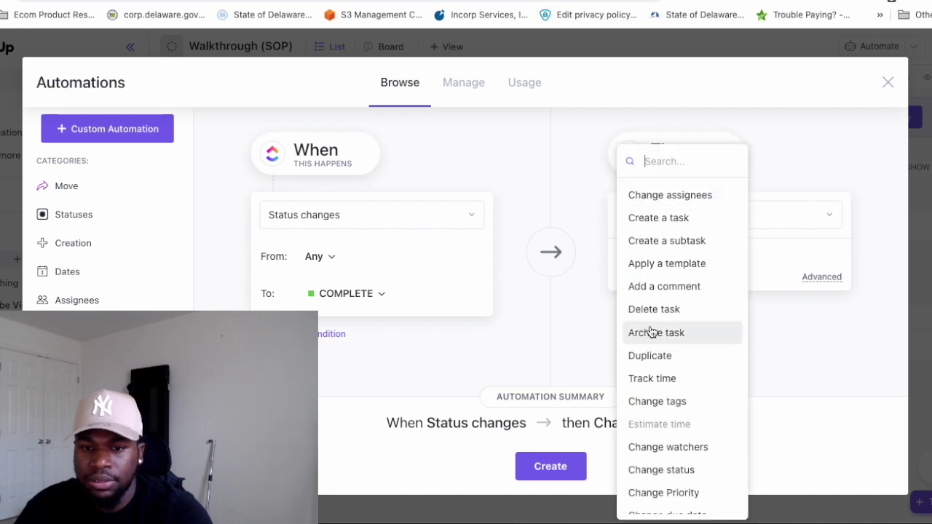
pyautogui.scroll(-2, 675, 477)
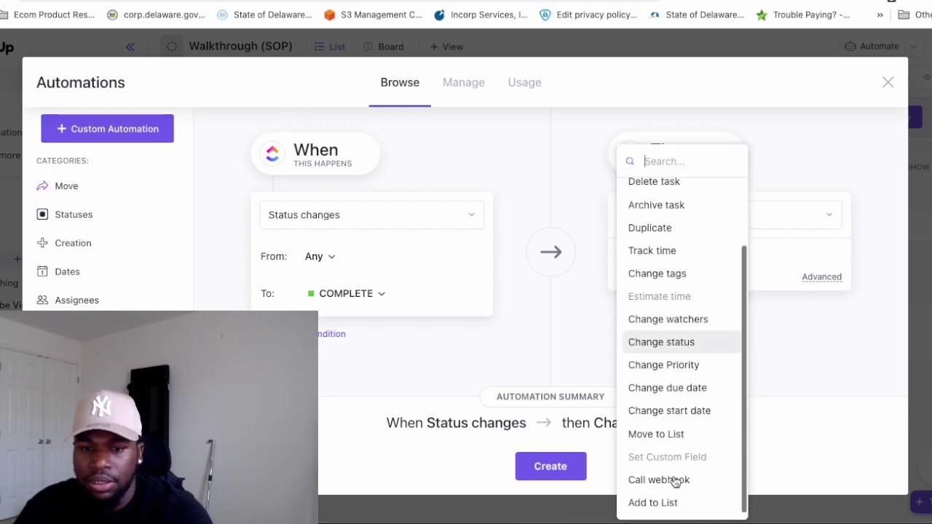
pyautogui.click(661, 435)
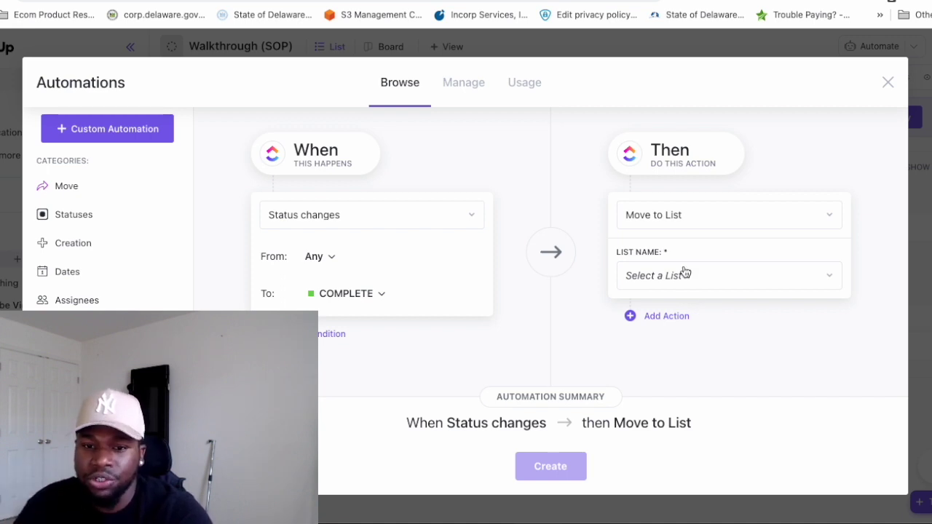
pyautogui.click(684, 272)
pyautogui.click(630, 342)
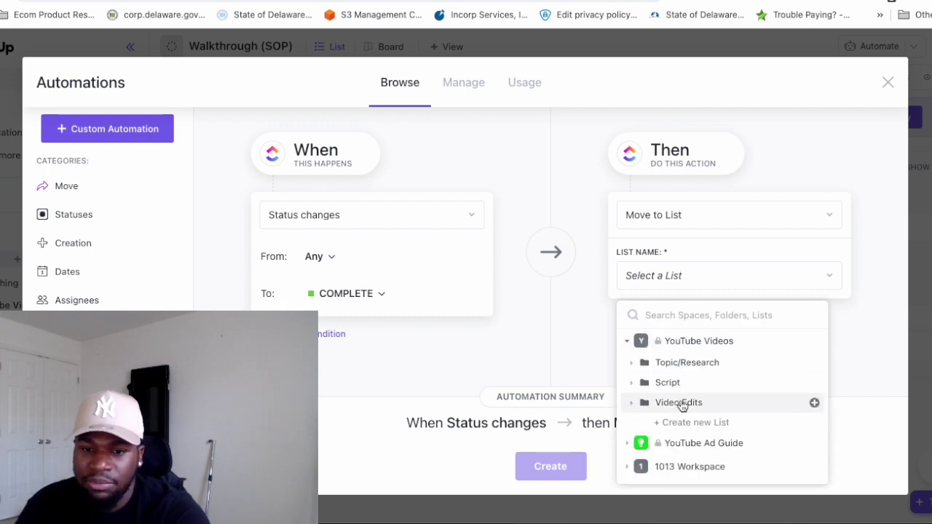
pyautogui.click(644, 382)
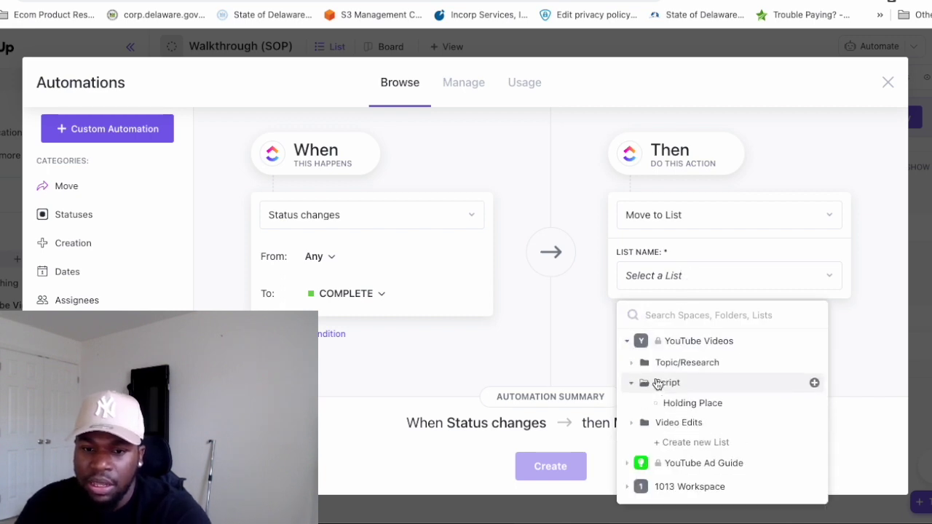
pyautogui.click(688, 405)
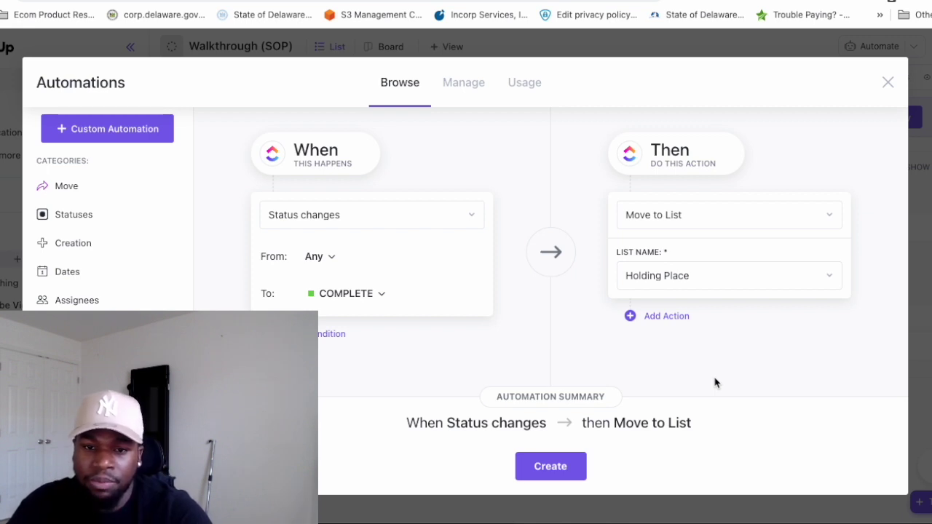
pyautogui.click(672, 316)
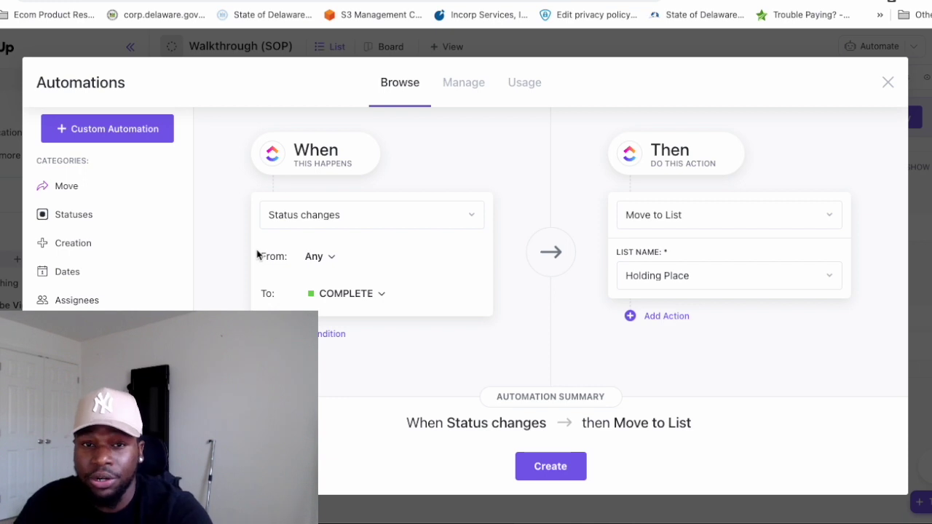
pyautogui.click(889, 84)
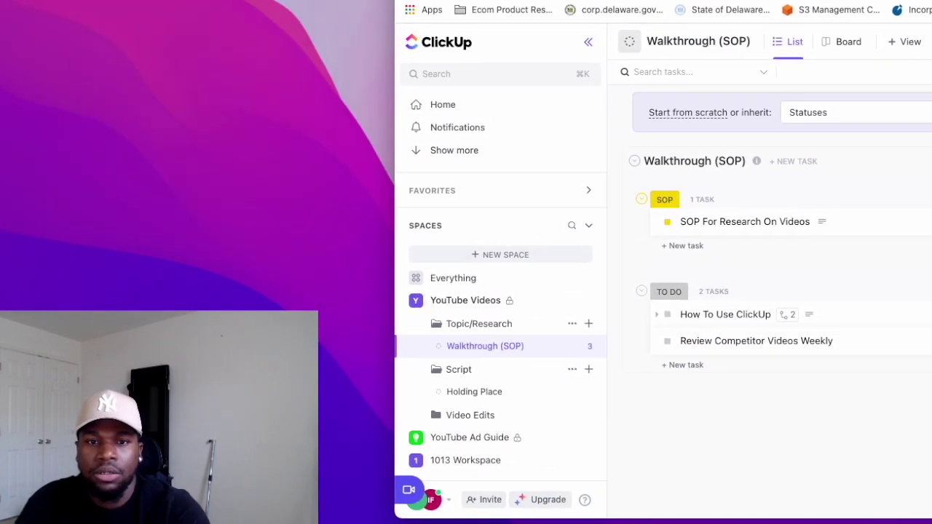
# - Open the personal notification settings for the workspace
pyautogui.click(437, 504)
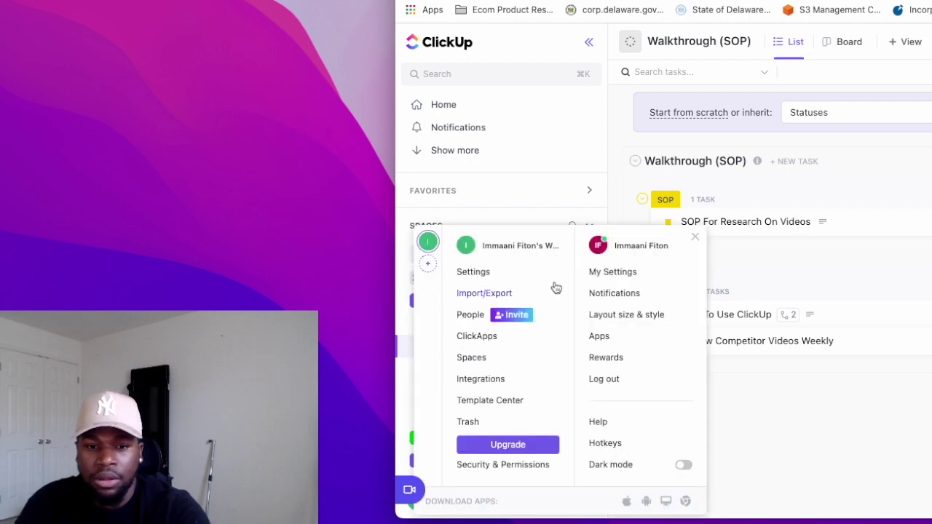
pyautogui.click(486, 277)
pyautogui.scroll(-1, 487, 371)
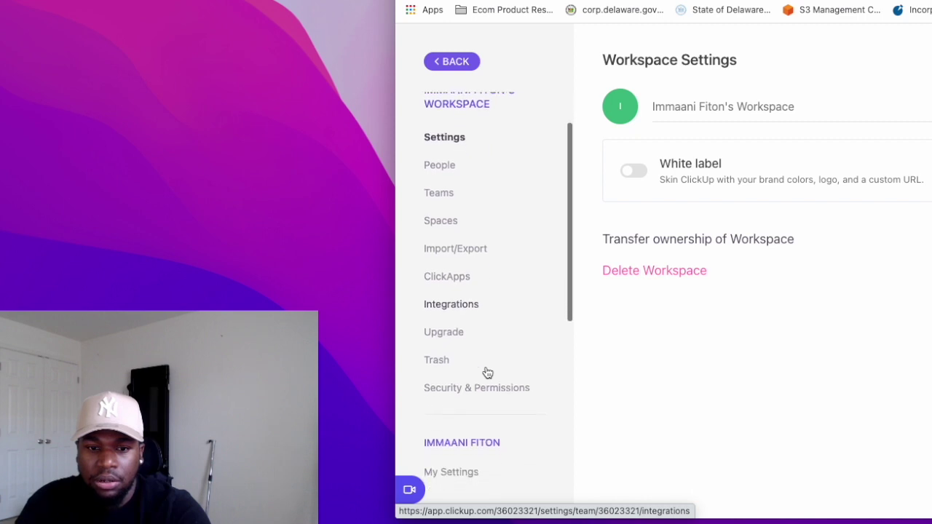
pyautogui.scroll(-5, 486, 372)
pyautogui.click(474, 335)
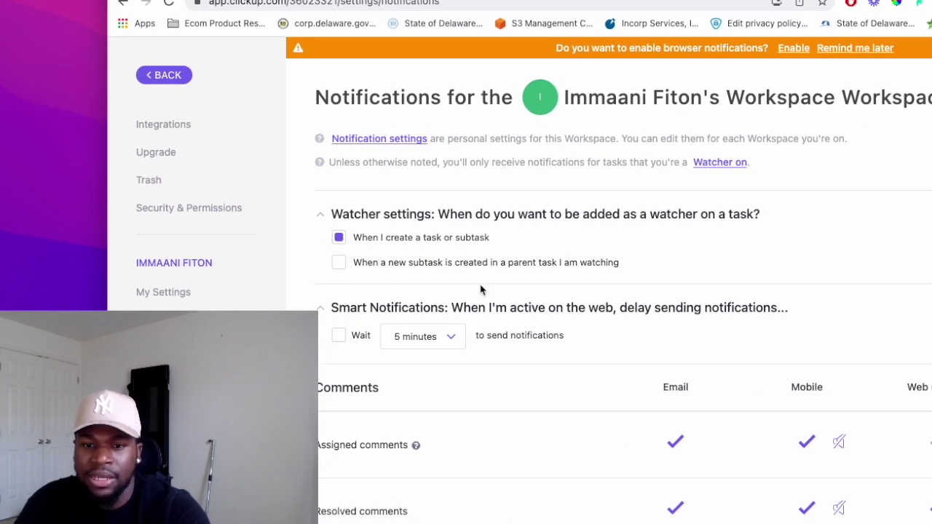
# - Examine the email and mobile notification settings for comments, tasks, dates, ClickApps and integrations, and return to the Walkthrough (SOP) list
pyautogui.scroll(-1, 657, 365)
pyautogui.scroll(-5, 658, 366)
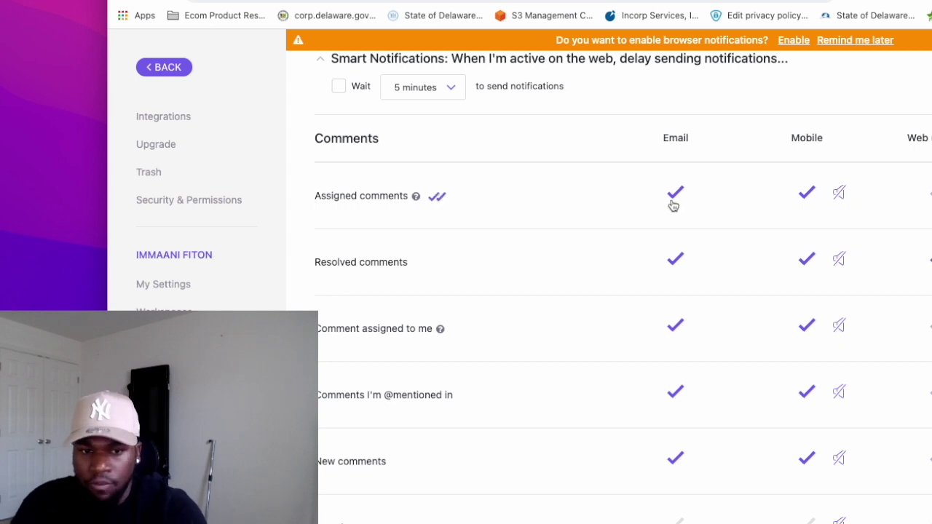
pyautogui.scroll(-5, 668, 406)
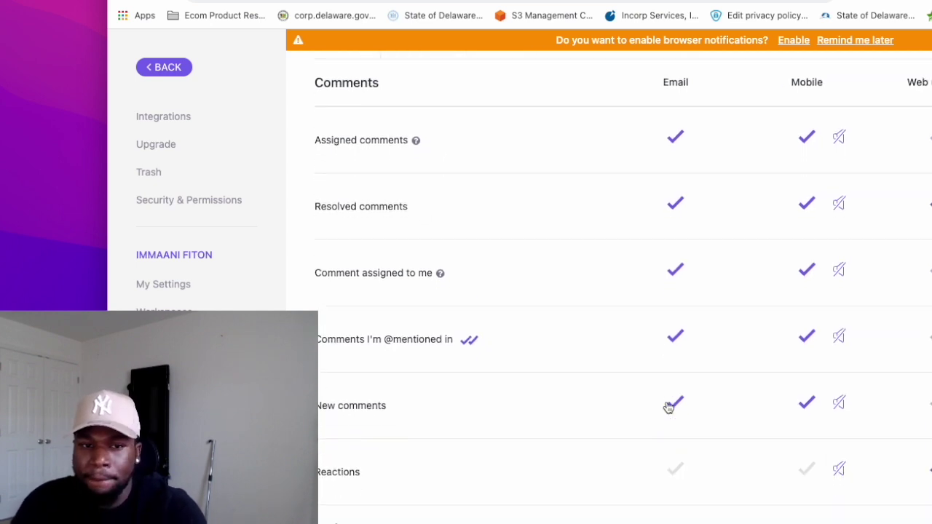
pyautogui.scroll(-7, 669, 407)
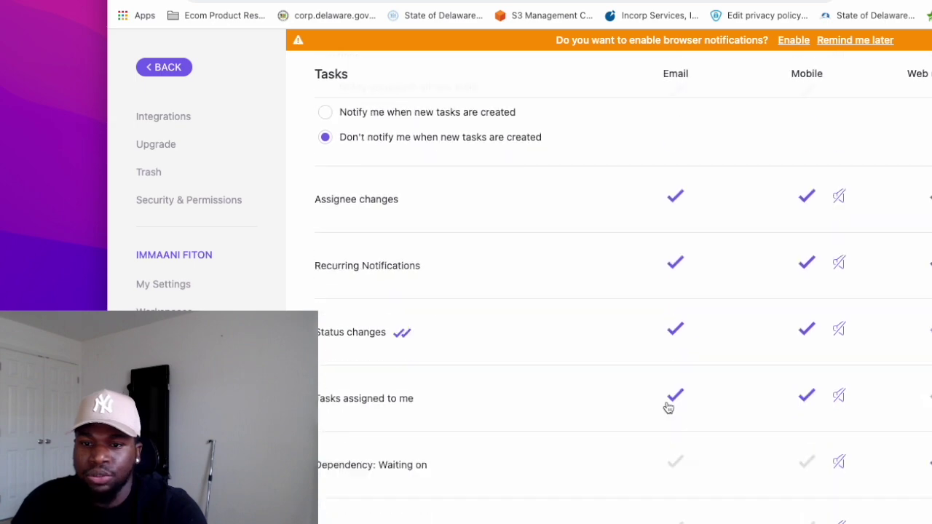
pyautogui.scroll(-10, 668, 407)
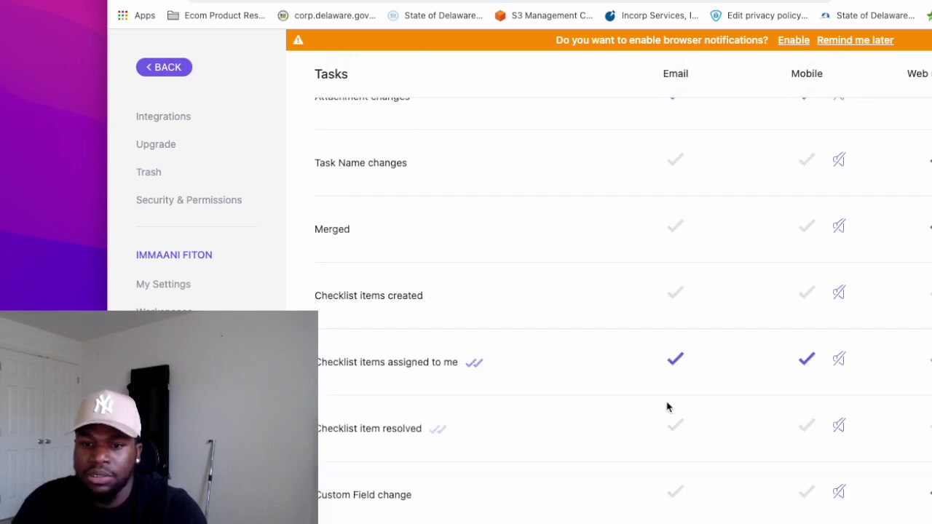
pyautogui.scroll(5, 669, 407)
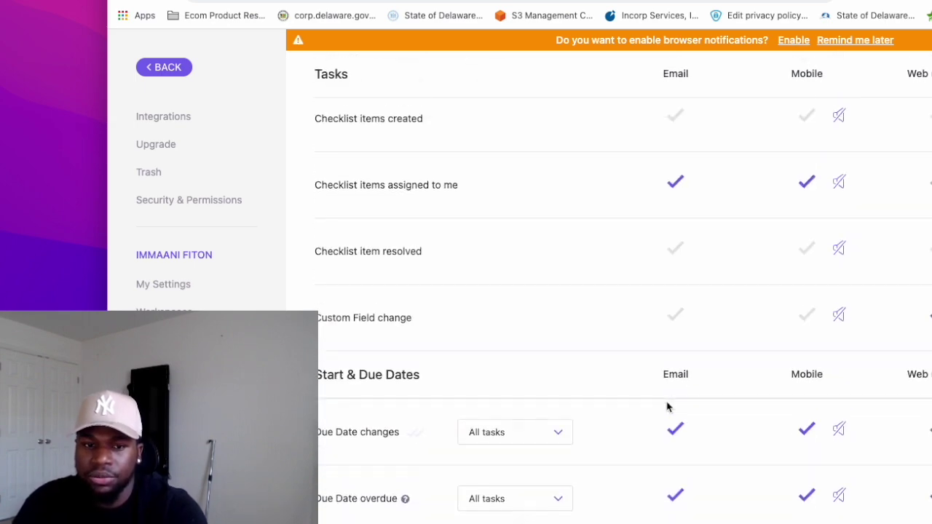
pyautogui.scroll(-5, 679, 376)
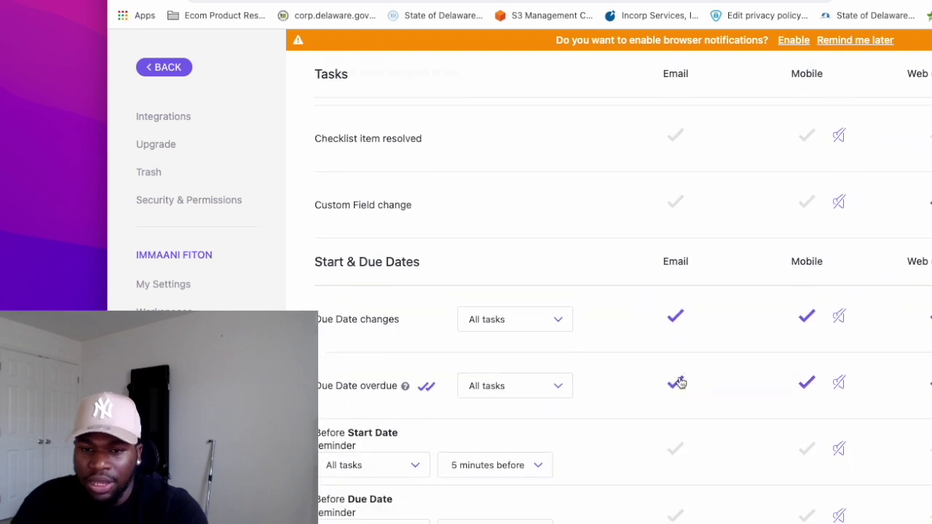
pyautogui.scroll(-8, 680, 368)
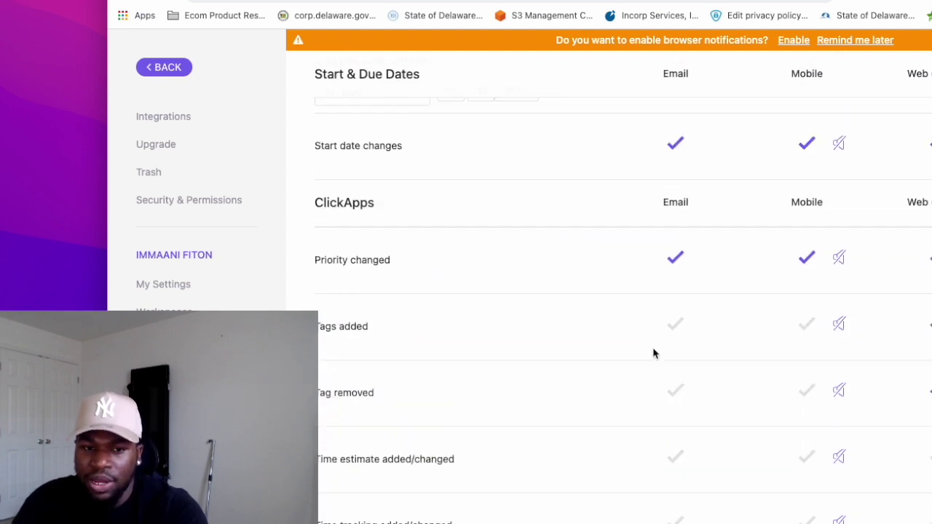
pyautogui.scroll(-4, 653, 354)
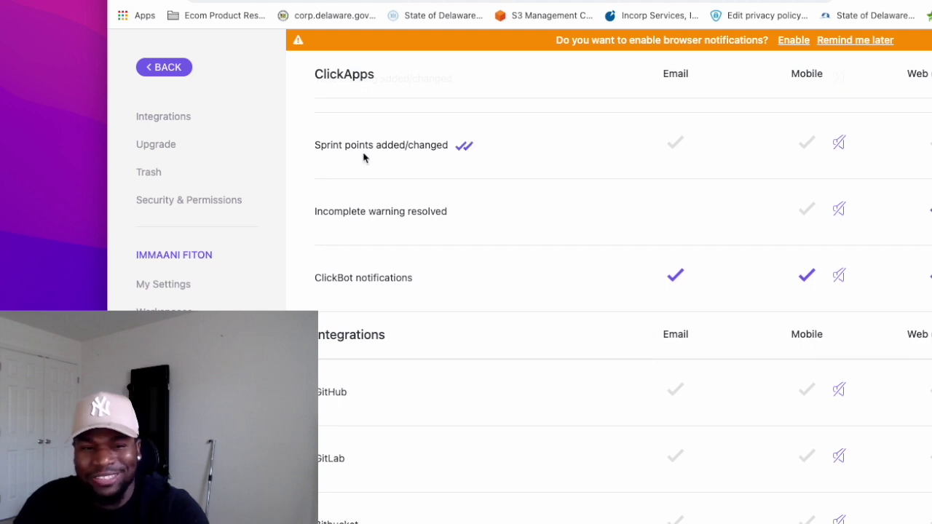
pyautogui.click(149, 69)
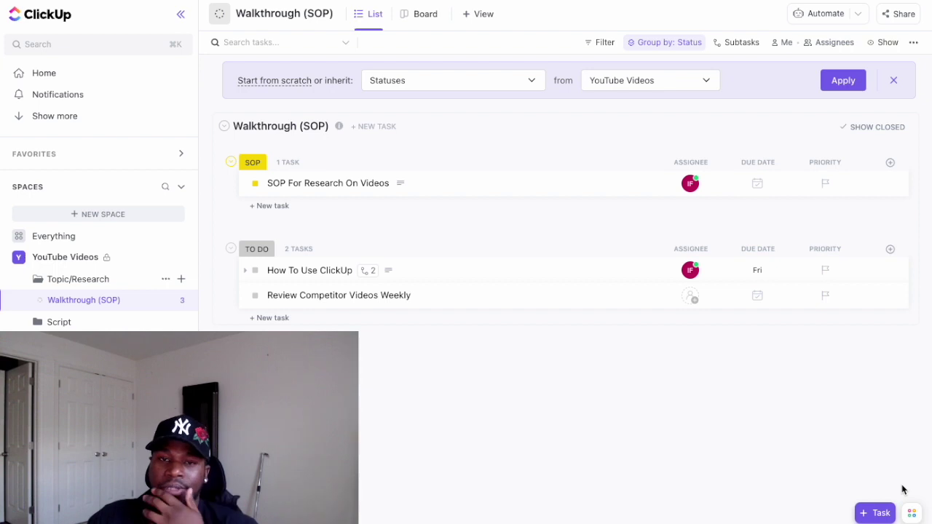
# - Pin Record Clip, Notepad and Calendar from the quick actions beside the new-task control
pyautogui.click(912, 513)
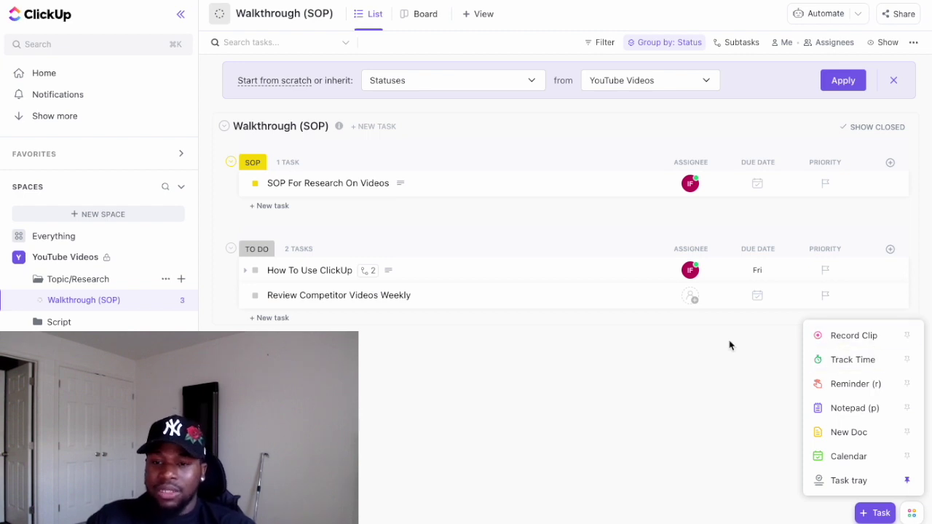
pyautogui.click(907, 336)
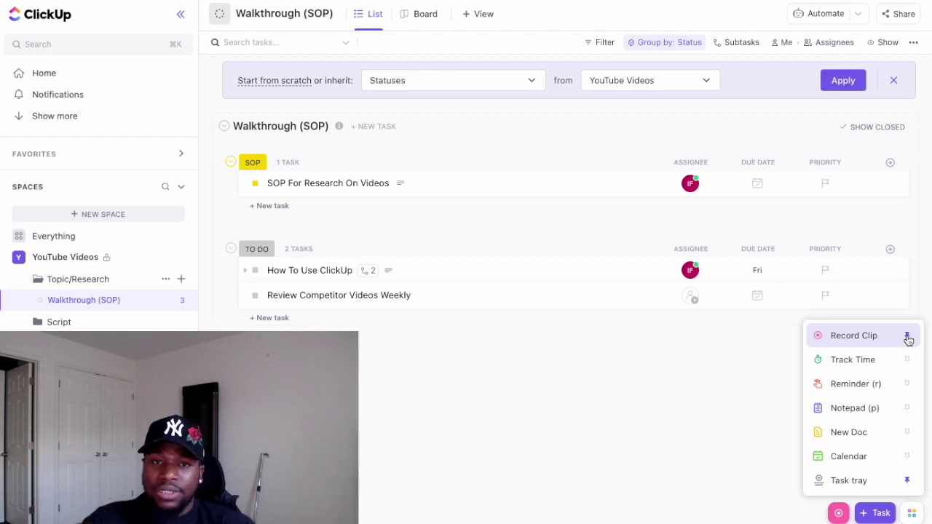
pyautogui.click(908, 408)
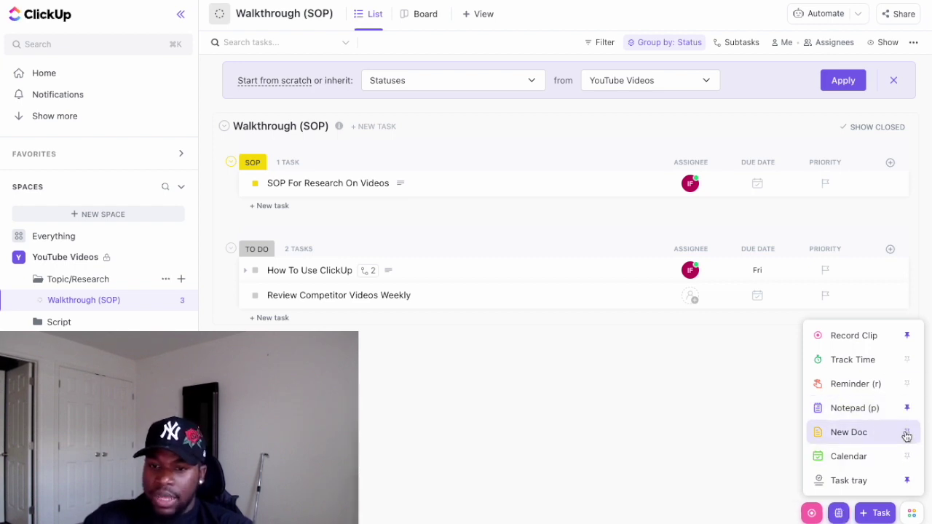
pyautogui.click(907, 459)
pyautogui.click(699, 447)
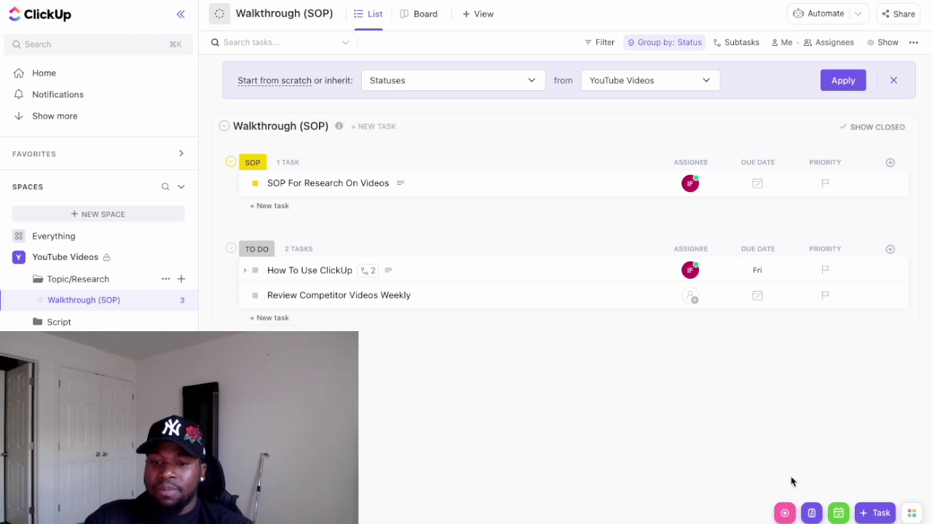
# - Start a clip recording to view the screens available for sharing, and cancel it without sharing
pyautogui.click(787, 517)
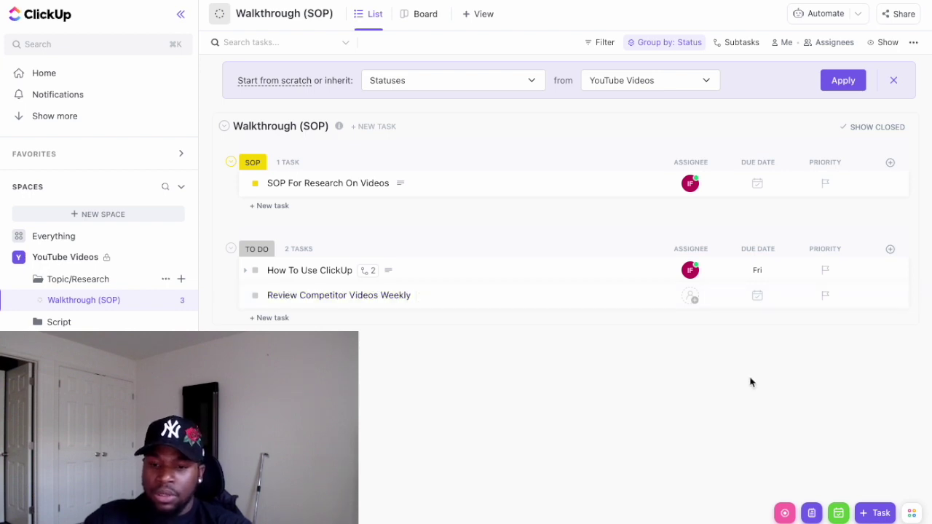
pyautogui.click(785, 513)
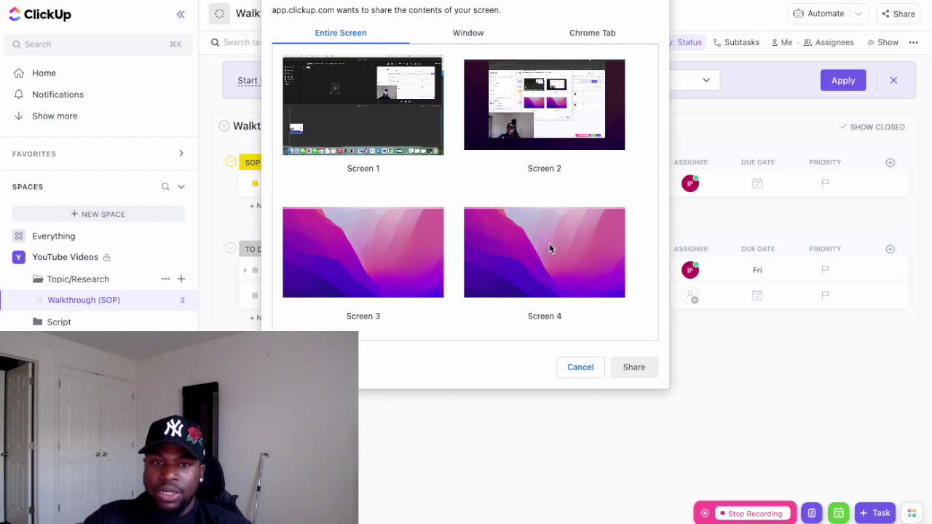
pyautogui.click(580, 367)
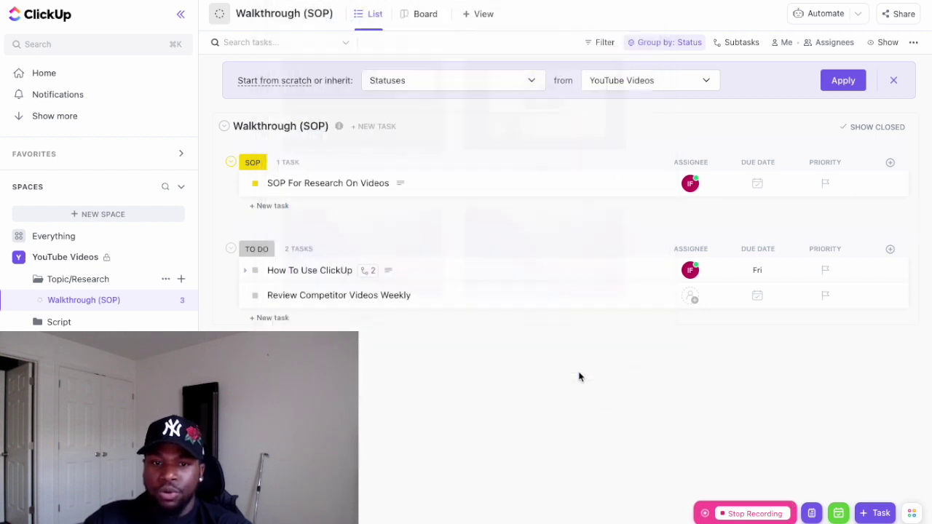
# - Create a Notepad note titled "How To Use ClickUp Video"
pyautogui.click(812, 513)
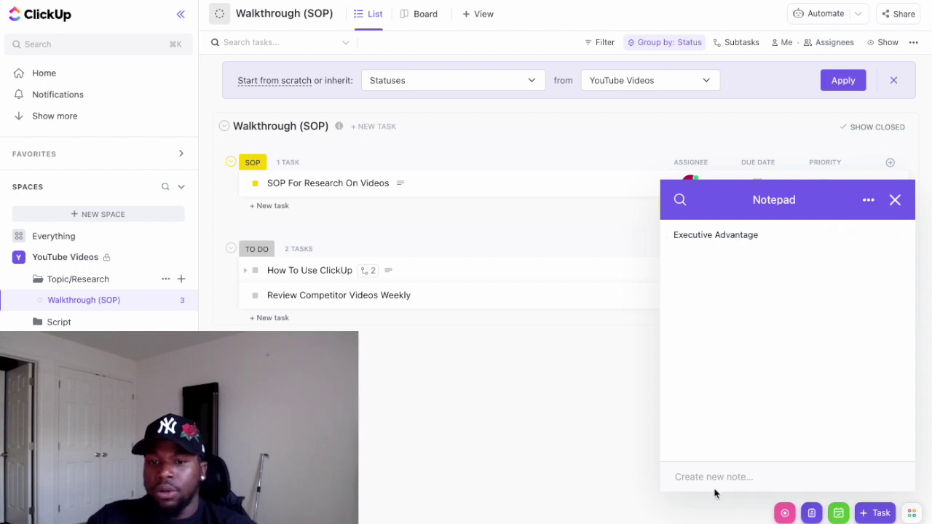
pyautogui.write('J')
pyautogui.press('BackSpace')
pyautogui.write('How To Use ')
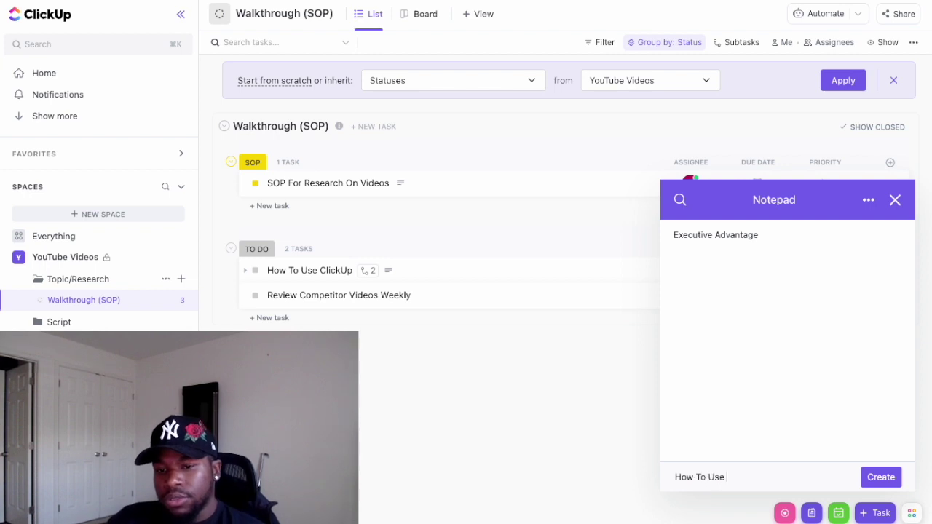
pyautogui.write('ClickUp Video')
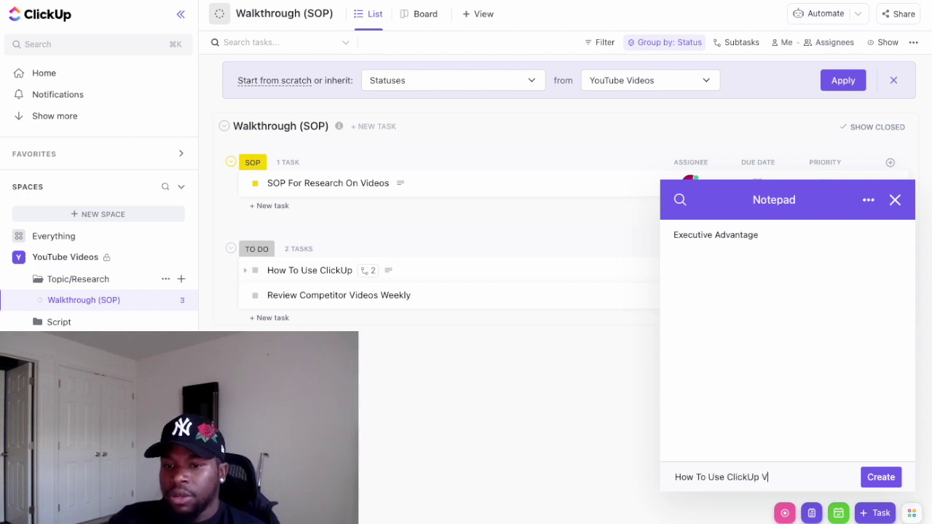
pyautogui.press('Return')
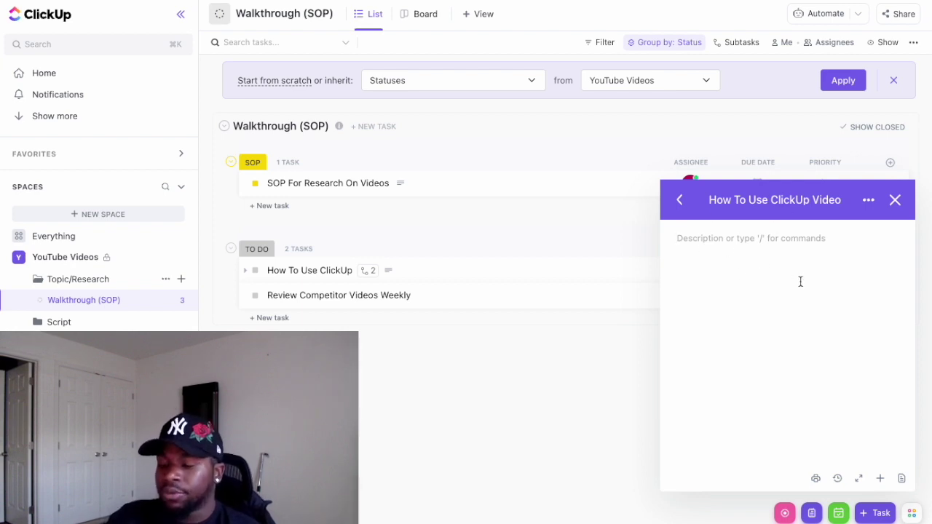
# - Insert a Heading 1 reading "First Part" in the note using the slash command
pyautogui.write('/he')
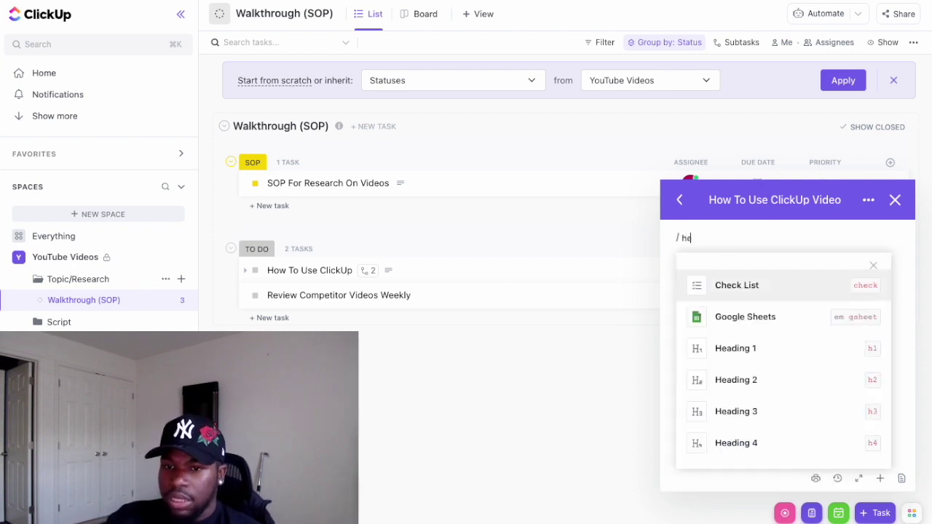
pyautogui.click(762, 354)
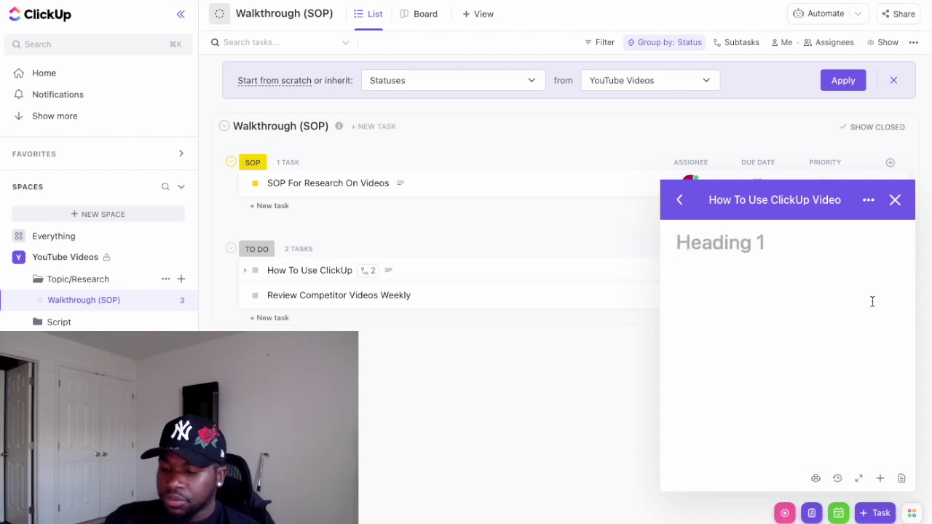
pyautogui.write('First Part')
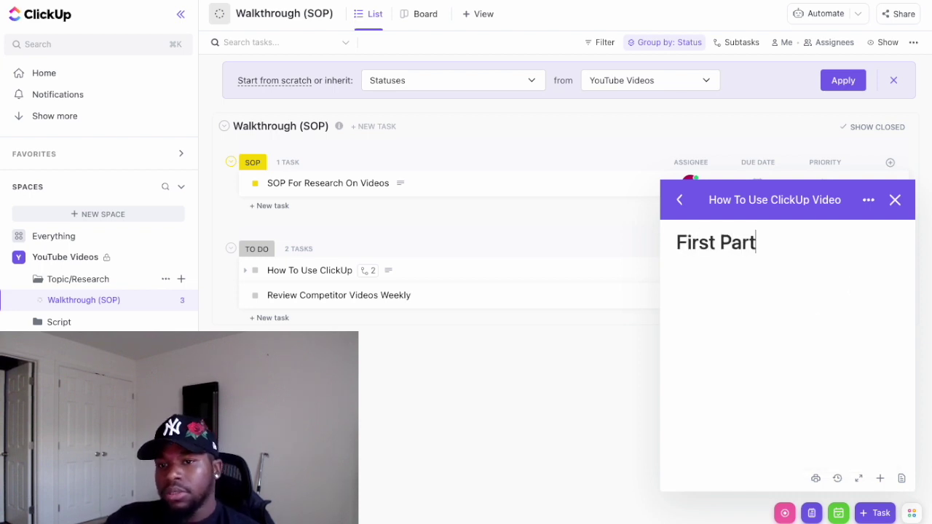
# - Add a bulleted list under the heading with the items "Go over hierarchy" and "Go over added features", correcting the spelling of hierarchy
pyautogui.press('Return')
pyautogui.write('/bu')
pyautogui.press('Return')
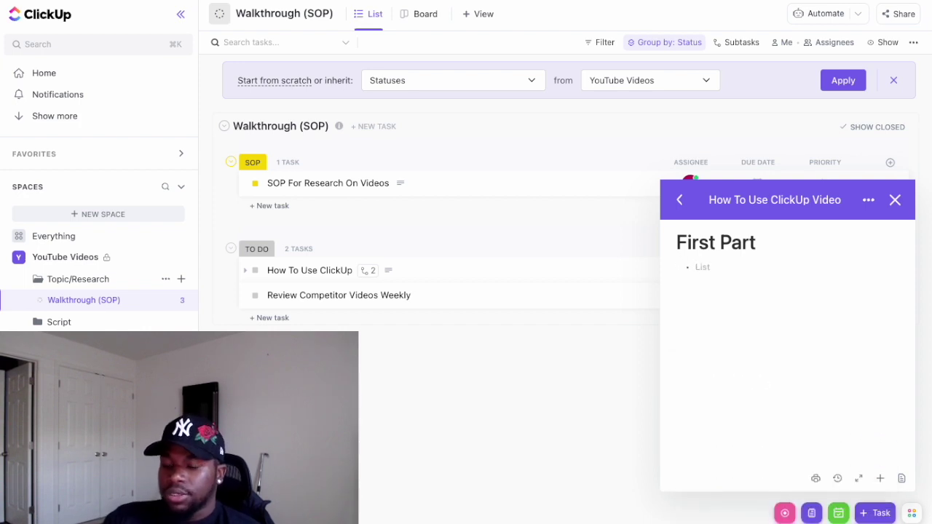
pyautogui.write('Go ov')
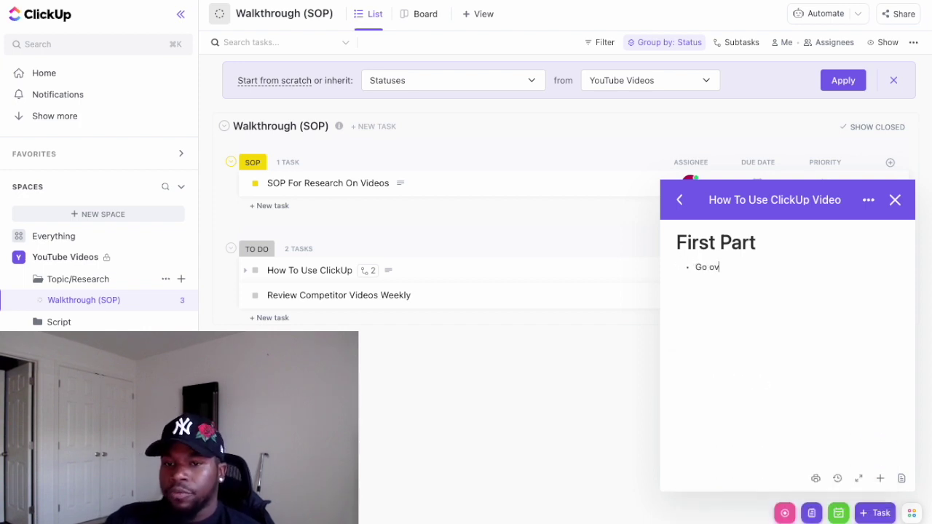
pyautogui.write('er hiearchy')
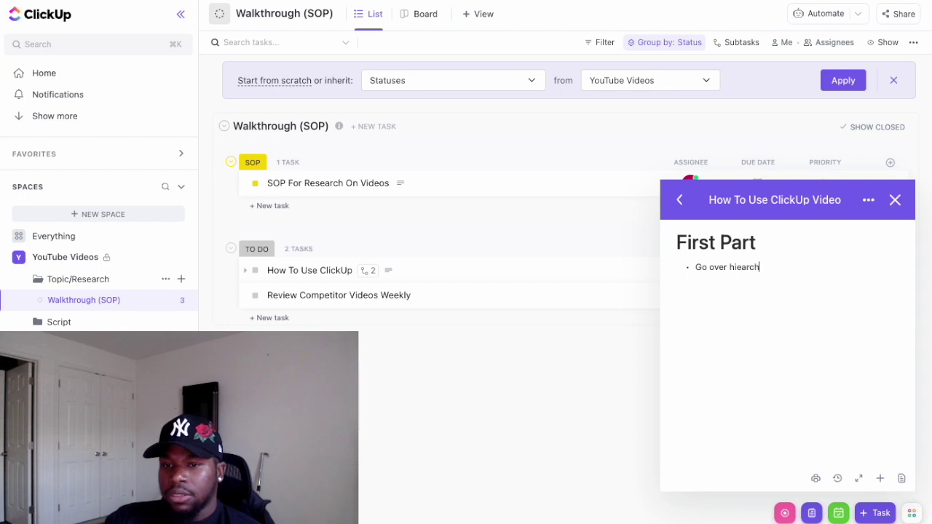
pyautogui.rightClick(743, 267)
pyautogui.click(781, 275)
pyautogui.press('Return')
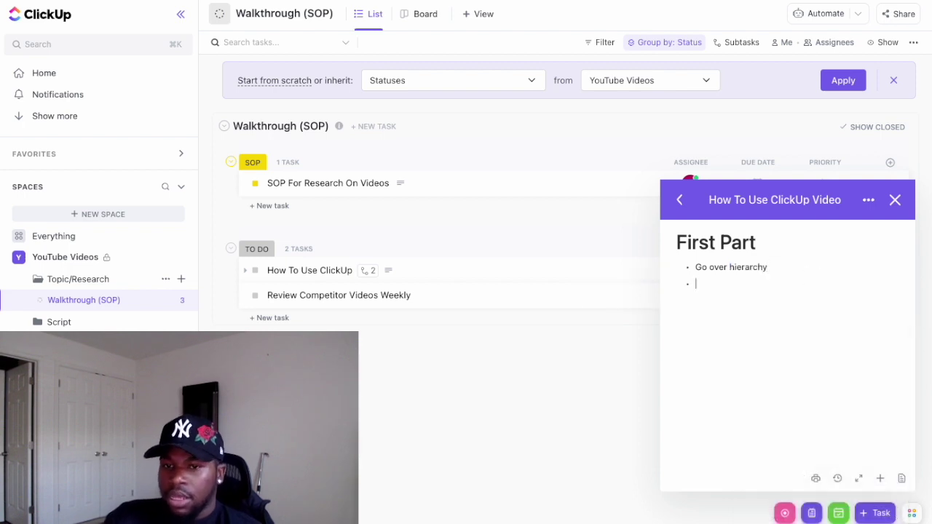
pyautogui.write('Go over added features')
pyautogui.press('Return')
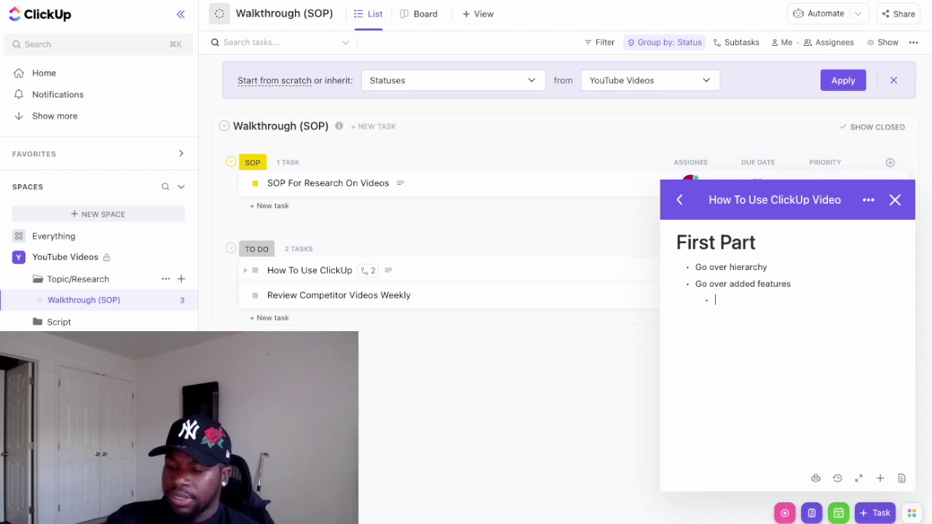
# - Add the nested bullets "Forward slash command" and "Task tray" under "Go over added features", end the list and close the Notepad
pyautogui.write('/')
pyautogui.press('BackSpace')
pyautogui.write('F')
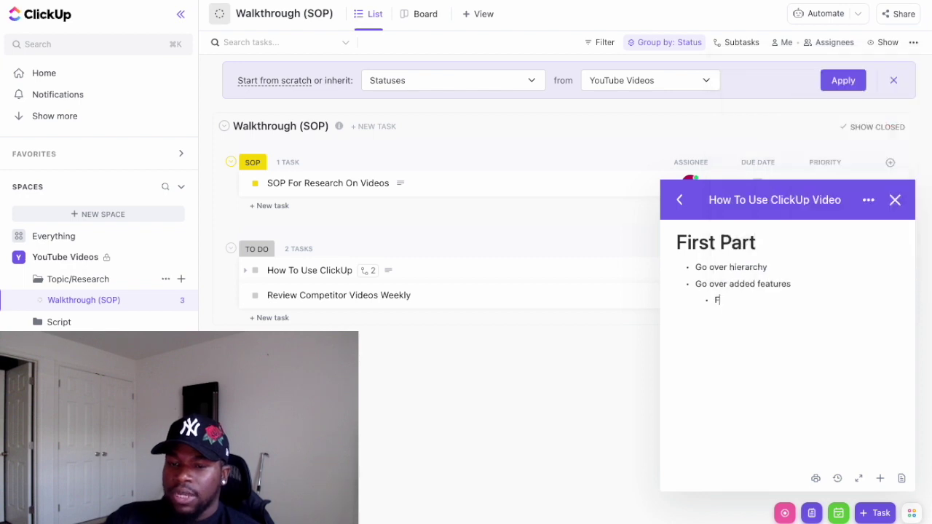
pyautogui.write('orward slas')
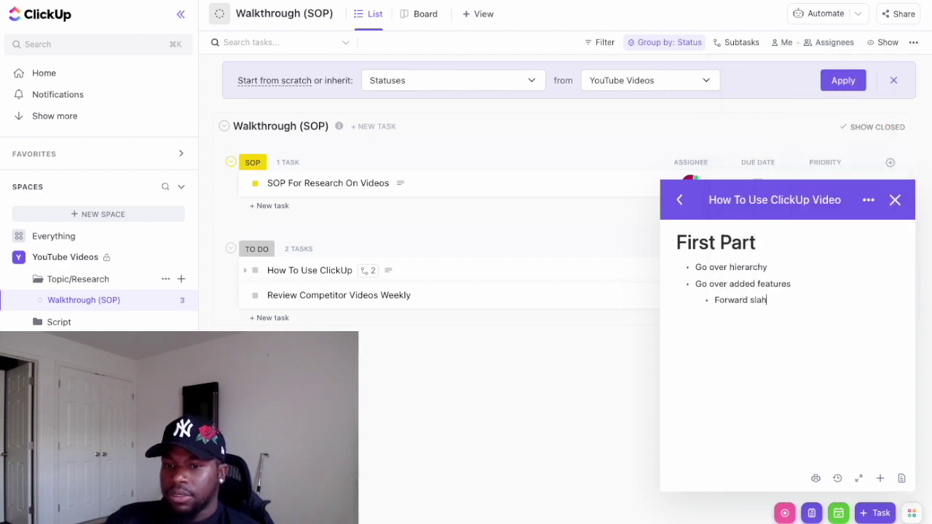
pyautogui.write('h command')
pyautogui.press('Return')
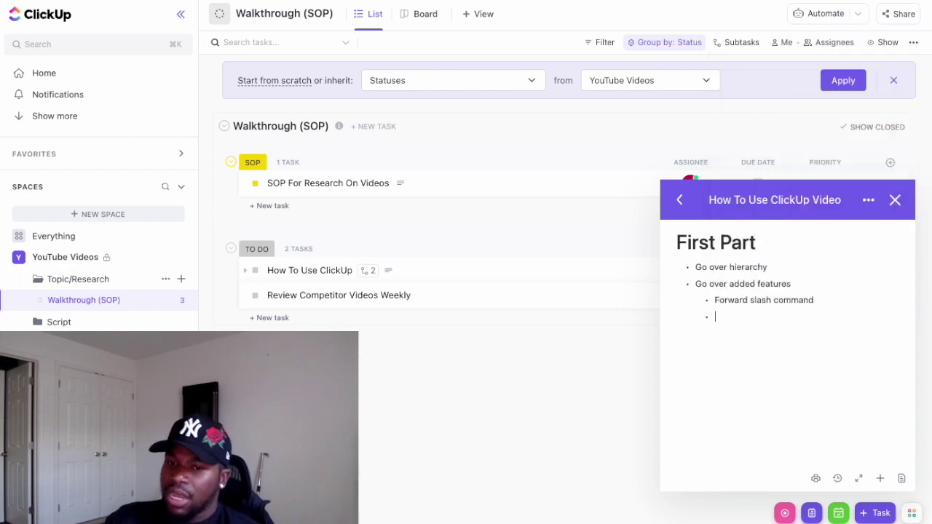
pyautogui.write('Task tray')
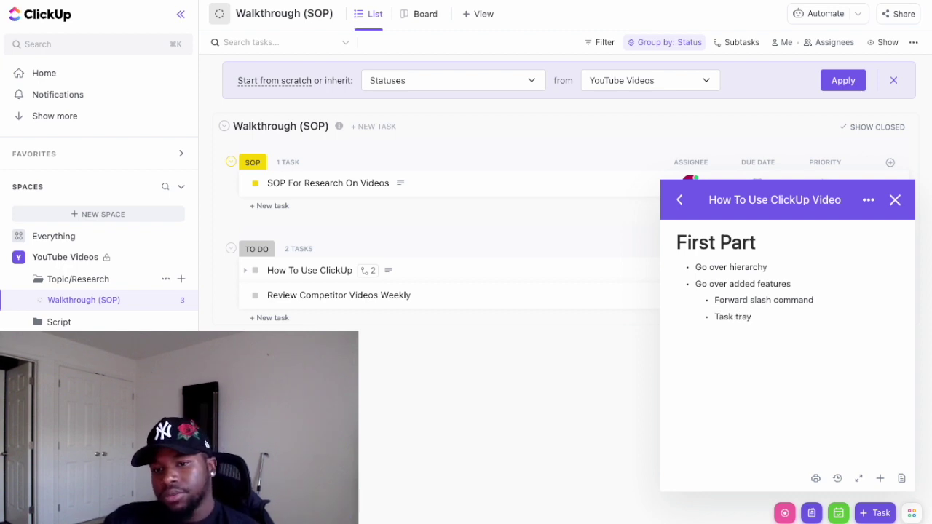
pyautogui.press('Return')
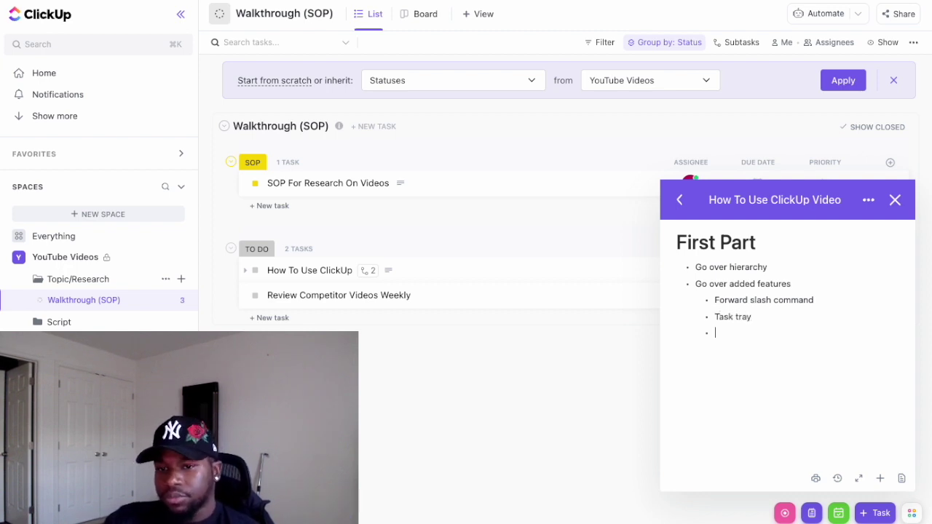
pyautogui.press('BackSpace')
pyautogui.press('BackSpace')
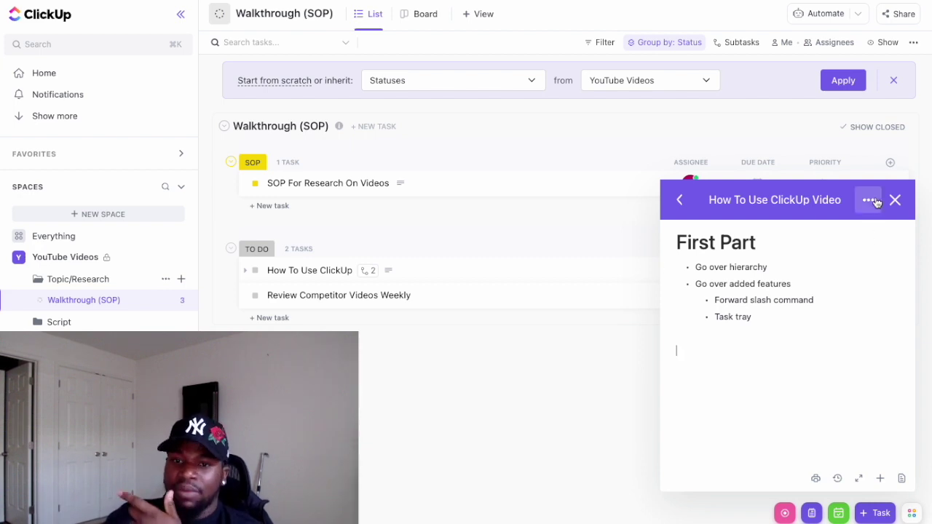
pyautogui.click(679, 201)
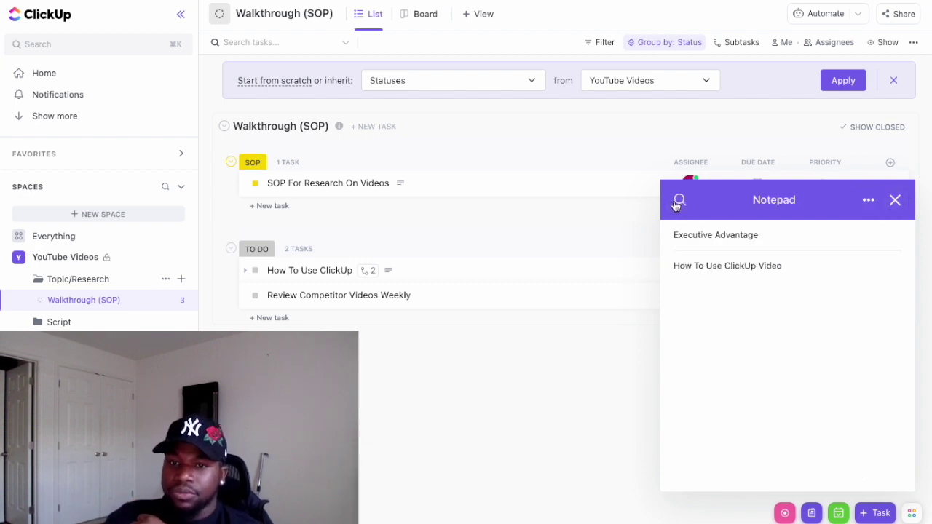
pyautogui.click(895, 199)
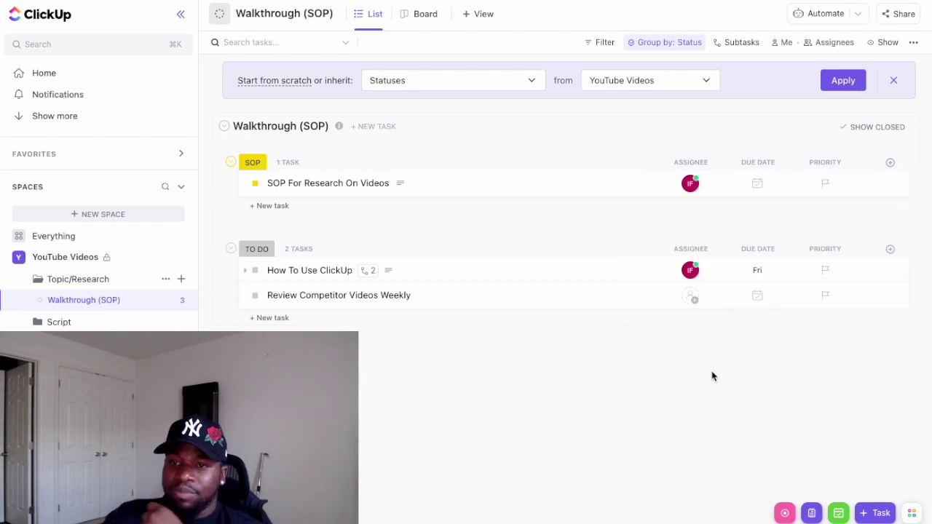